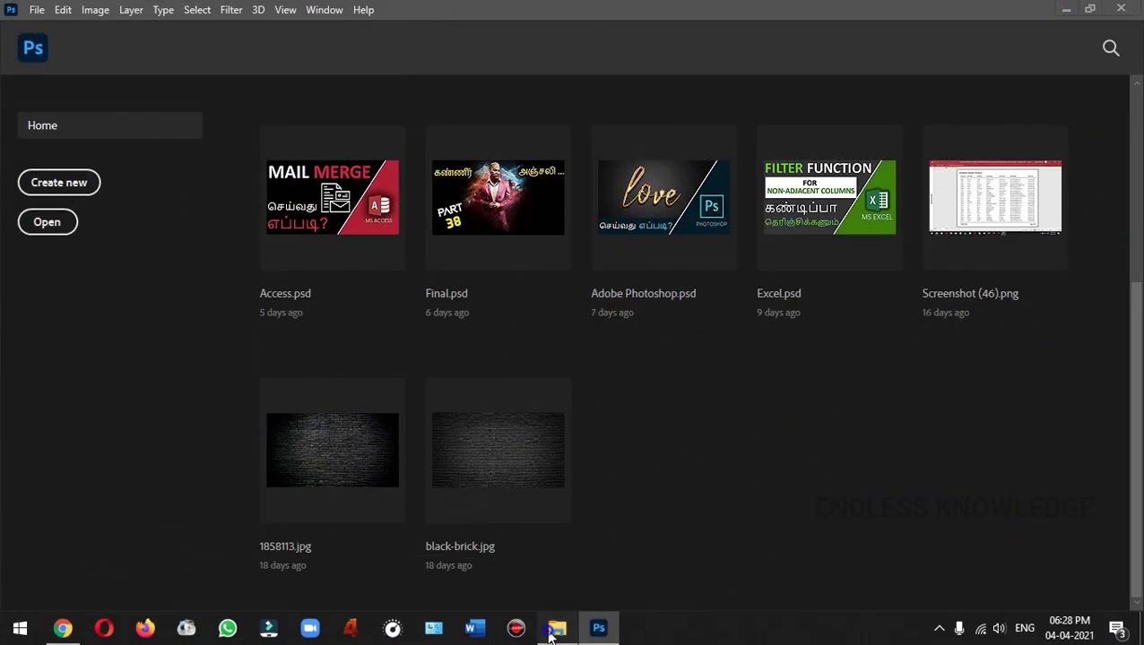
- Open the image paper-753508_1920.jpg from the Downloads folder as a new document
{"action": "left_click", "coordinate": [557, 628]}
{"action": "left_click_drag", "start_coordinate": [303, 172], "coordinate": [664, 468]}
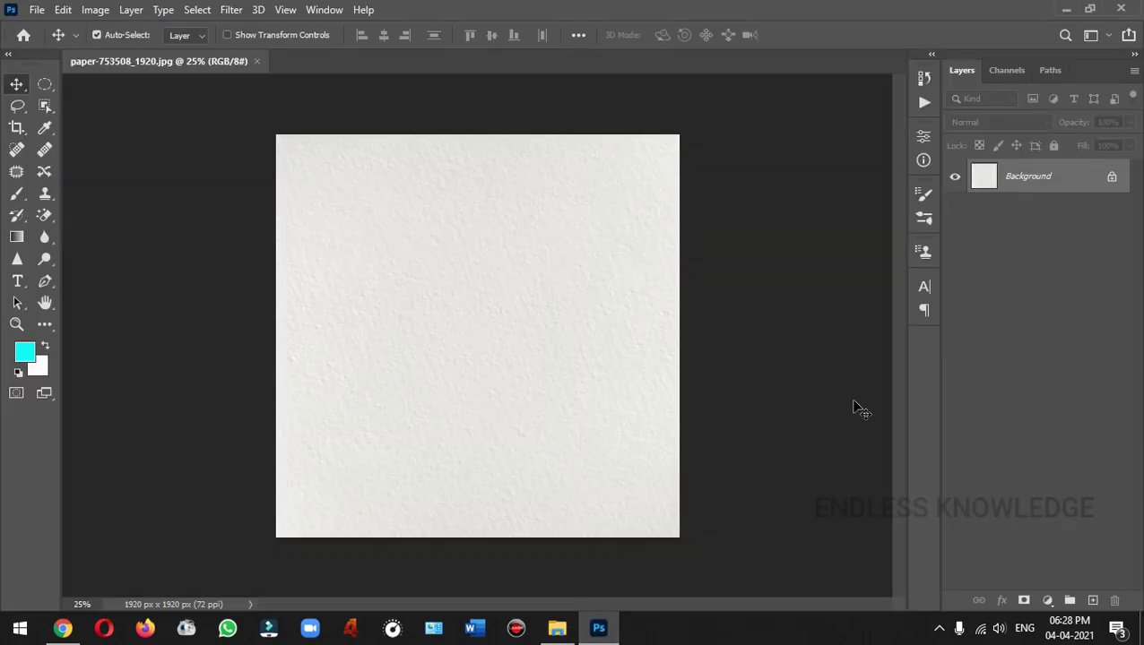
- Convert the background to a regular layer named Texture and set its blend mode to Multiply
{"action": "double_click", "coordinate": [1028, 177]}
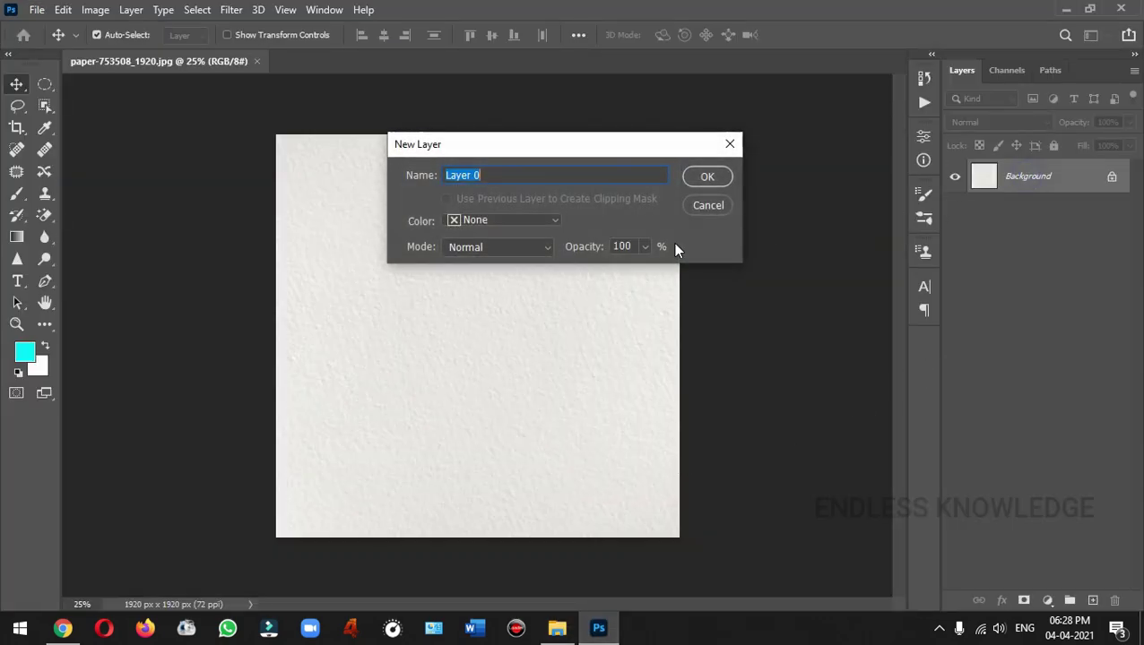
{"action": "type", "text": "Texture"}
{"action": "left_click", "coordinate": [707, 177]}
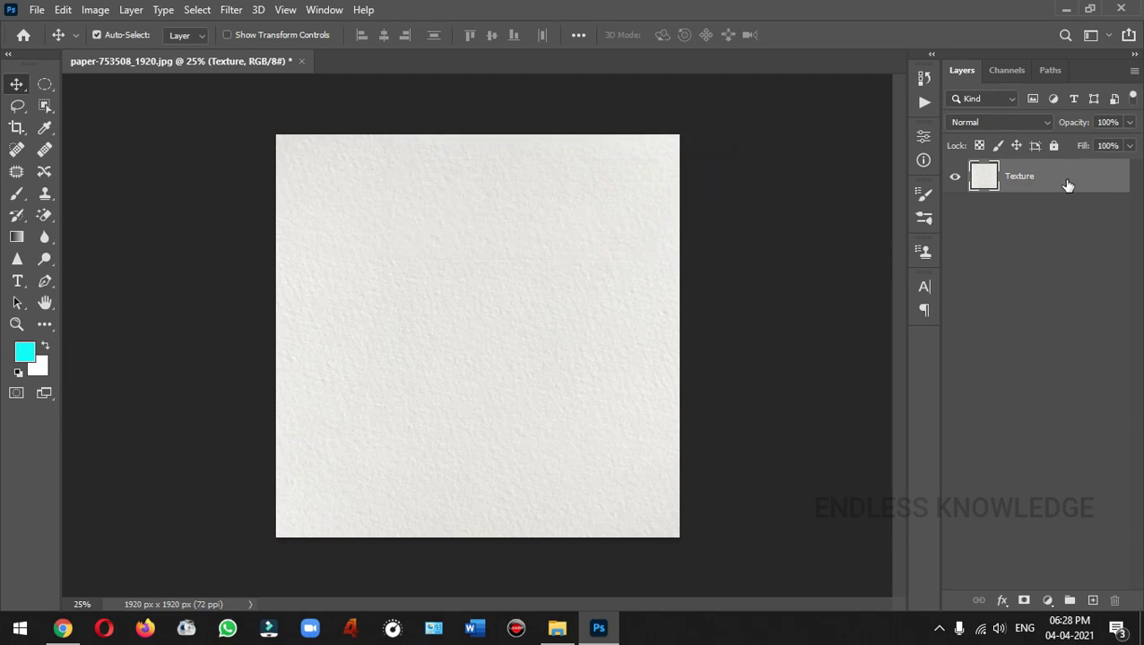
{"action": "left_click", "coordinate": [1045, 121]}
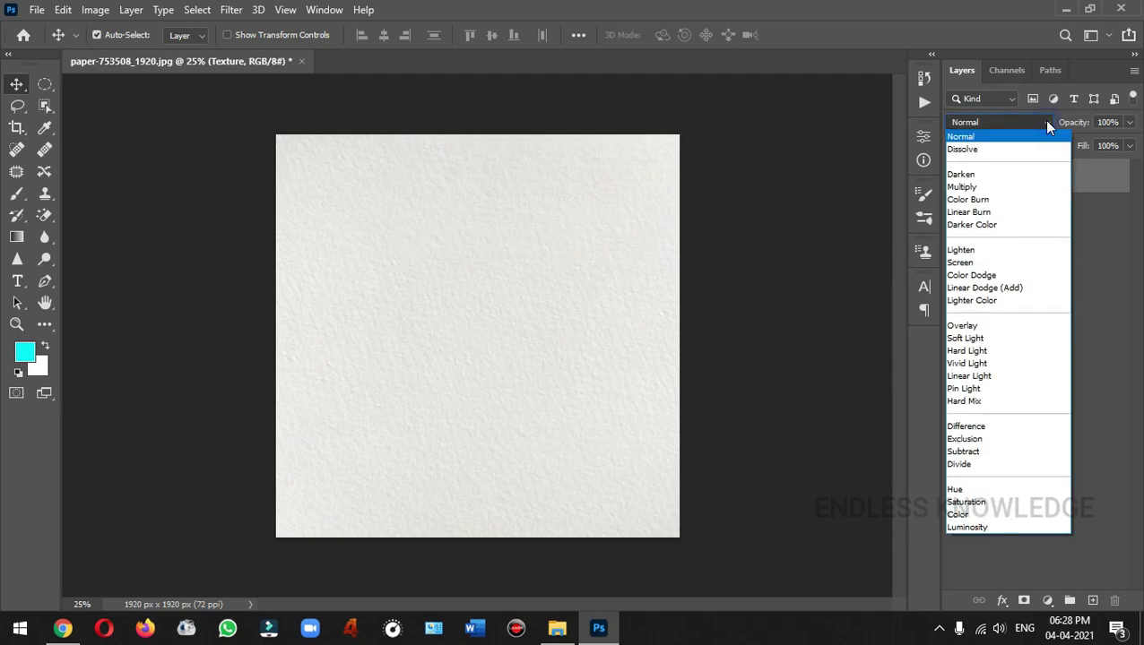
{"action": "left_click", "coordinate": [1009, 188]}
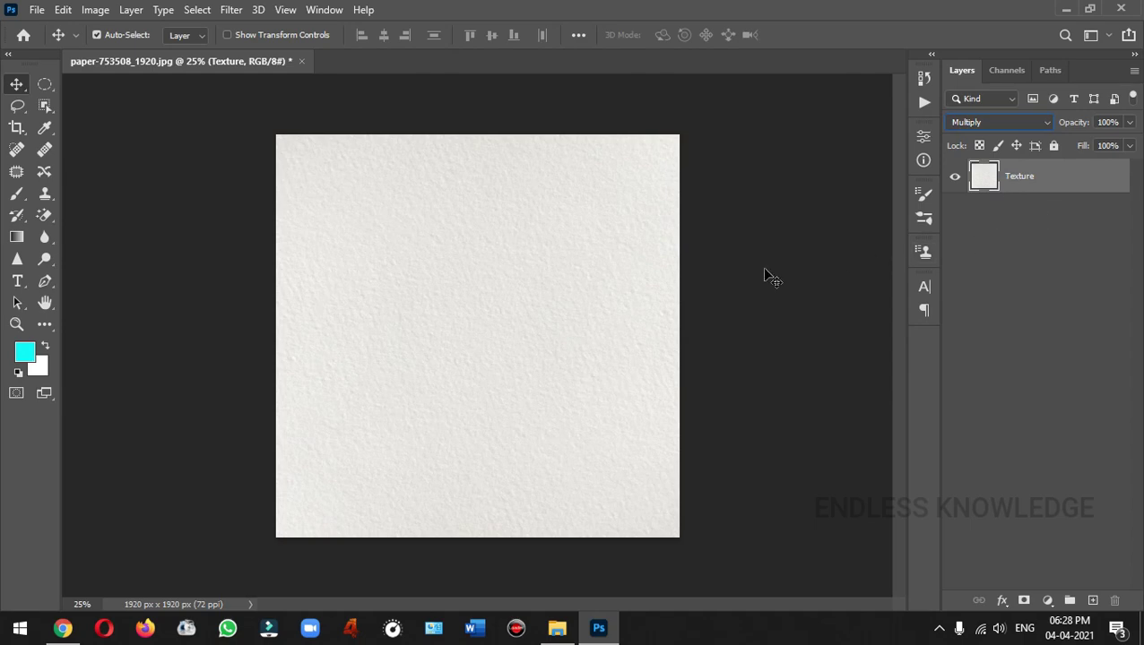
- Place the Pexels portrait photo from Downloads into the document and move the Texture layer above it
{"action": "left_click", "coordinate": [557, 627]}
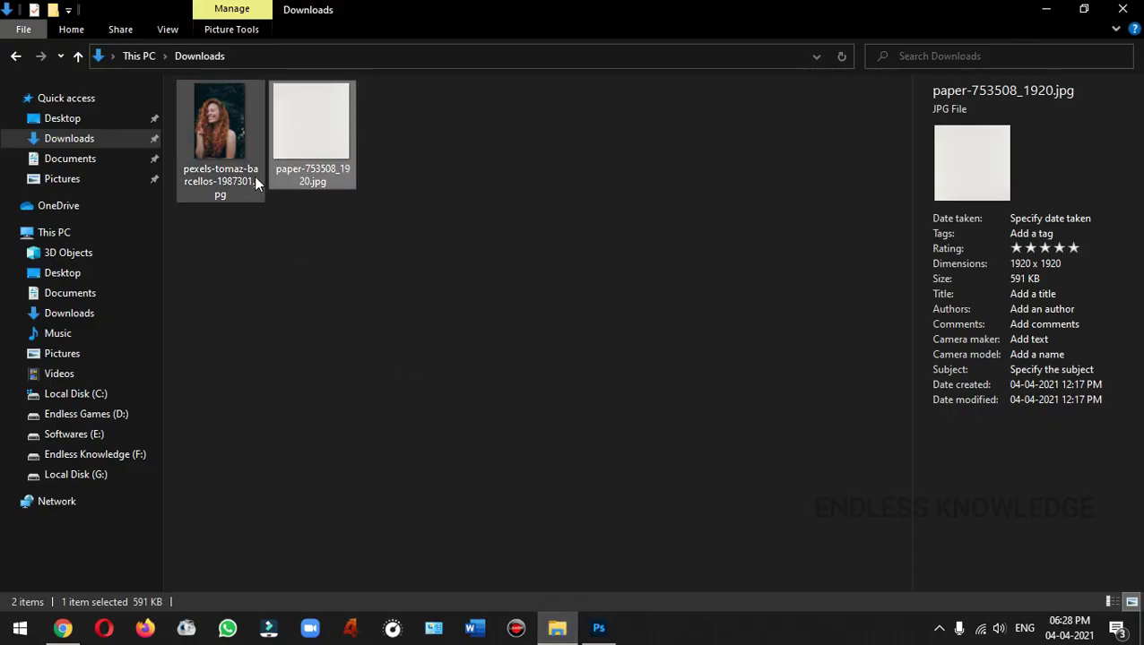
{"action": "left_click_drag", "start_coordinate": [255, 182], "coordinate": [543, 394]}
{"action": "key", "text": "Return"}
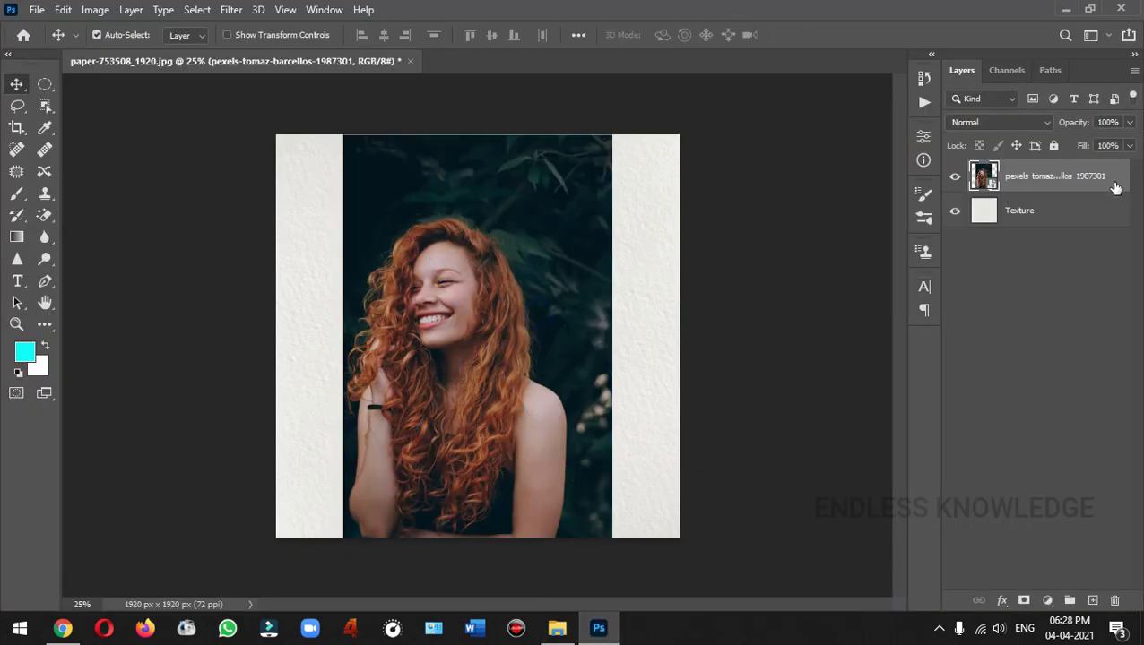
{"action": "left_click_drag", "start_coordinate": [1093, 217], "coordinate": [1093, 176]}
{"action": "key", "text": "shift+alt+m"}
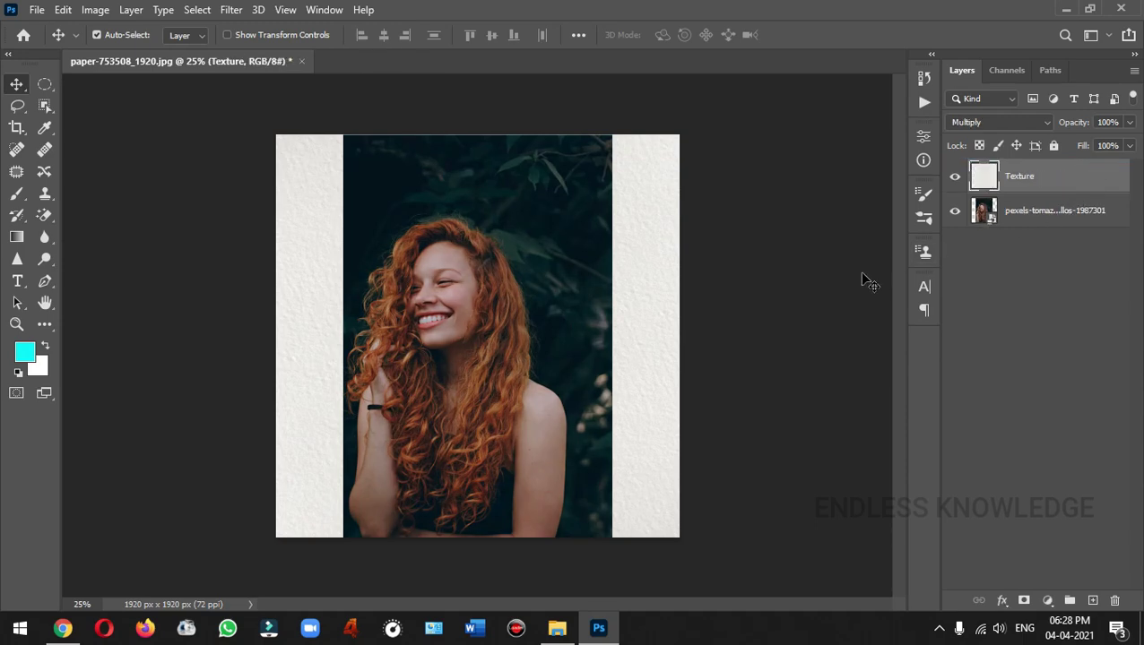
{"action": "scroll", "coordinate": [852, 286], "scroll_direction": "up", "scroll_amount": 2}
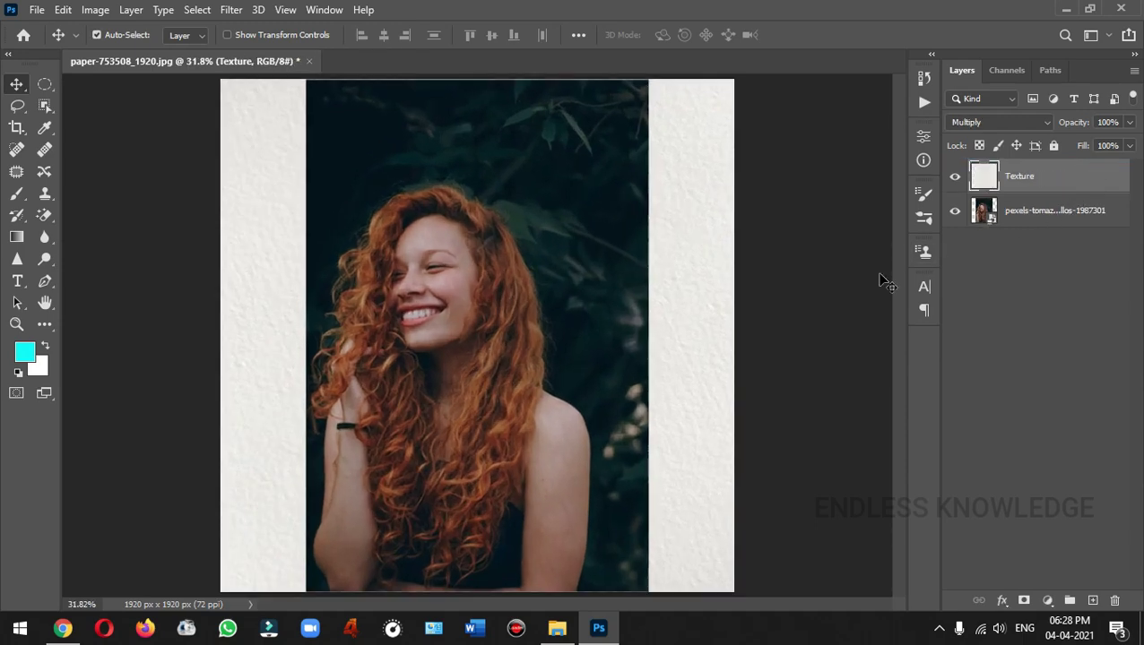
- Apply the Filter Gallery's Dry Brush effect to the portrait layer with Brush Detail set to 9
{"action": "left_click", "coordinate": [1114, 220]}
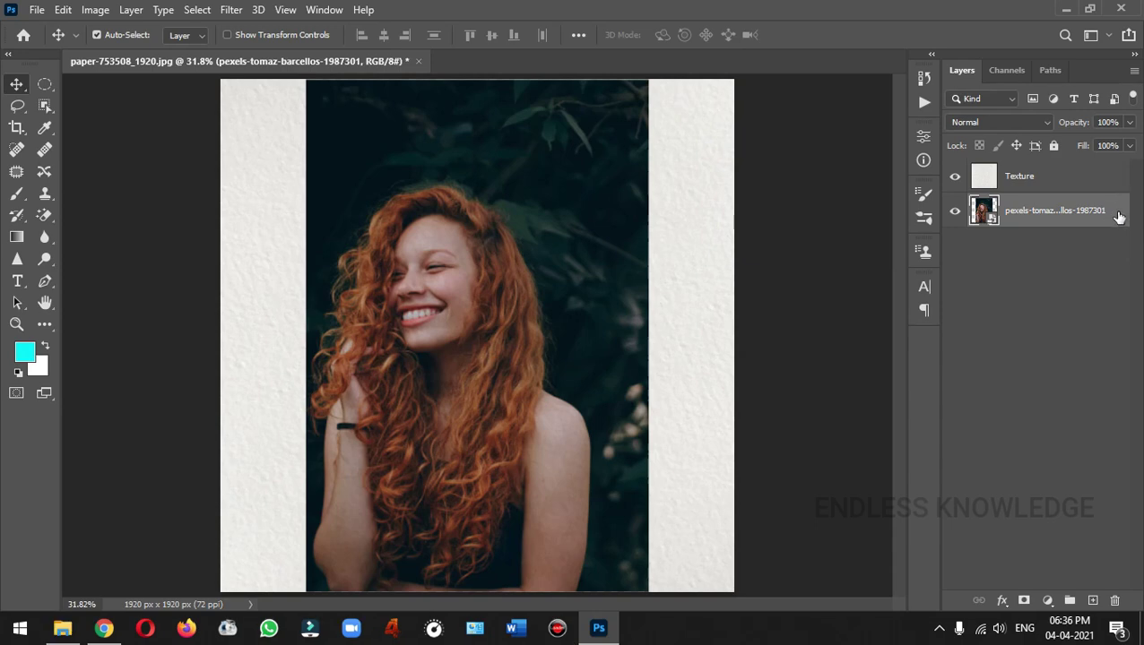
{"action": "left_click", "coordinate": [231, 10]}
{"action": "left_click", "coordinate": [263, 103]}
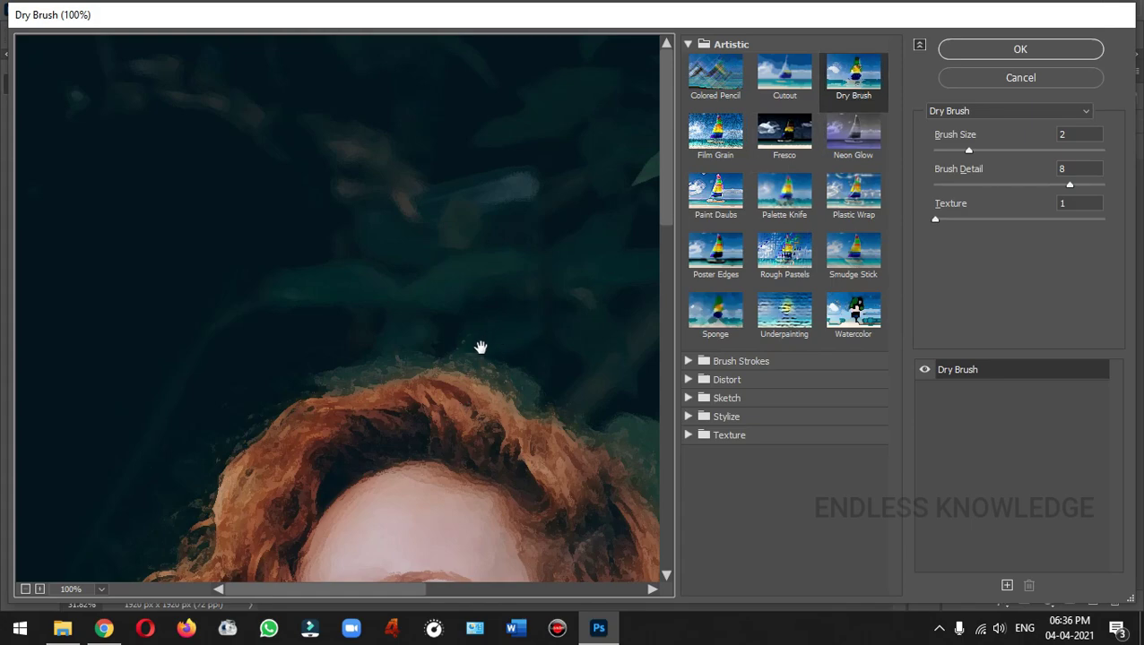
{"action": "left_click_drag", "start_coordinate": [479, 344], "coordinate": [409, 72]}
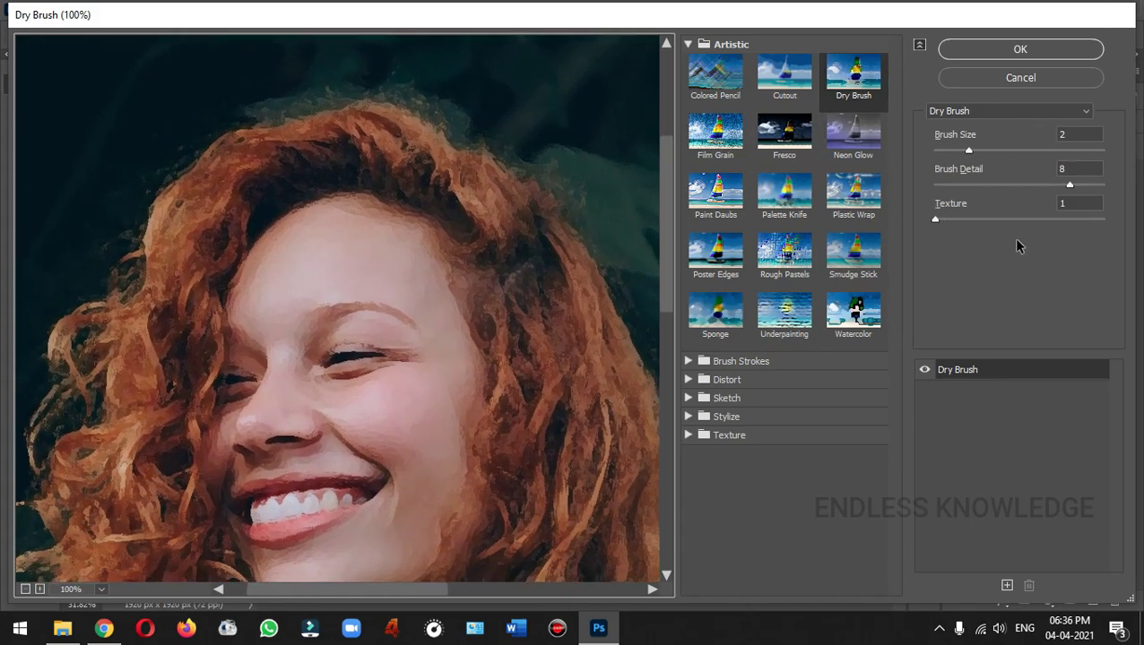
{"action": "left_click_drag", "start_coordinate": [1073, 189], "coordinate": [1082, 184]}
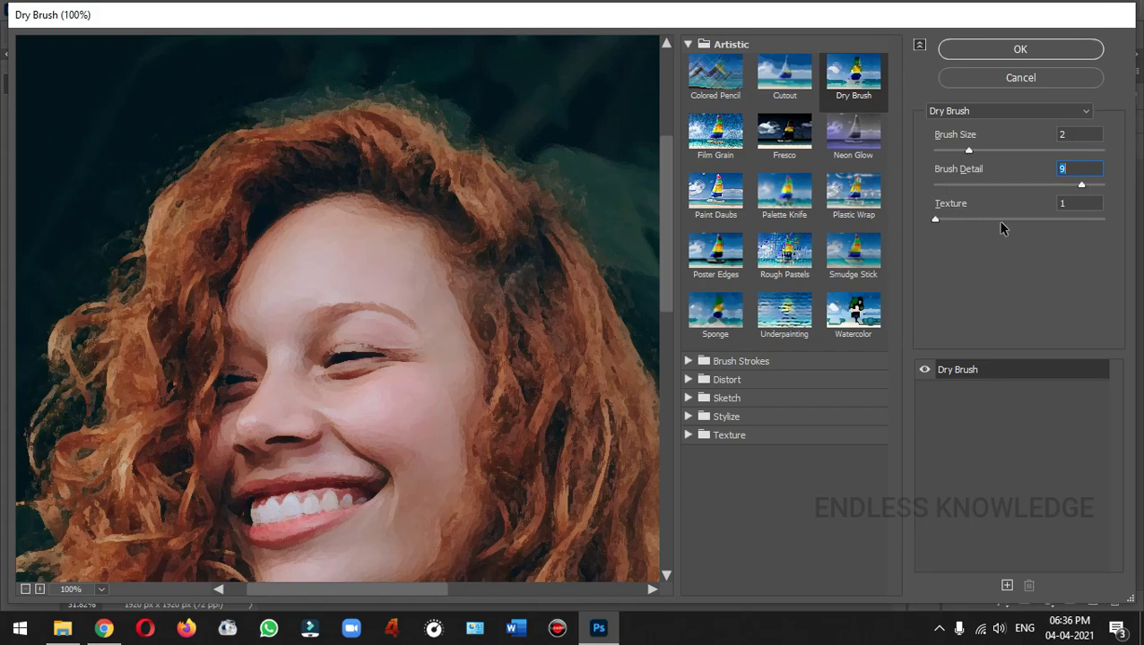
{"action": "left_click", "coordinate": [1036, 49]}
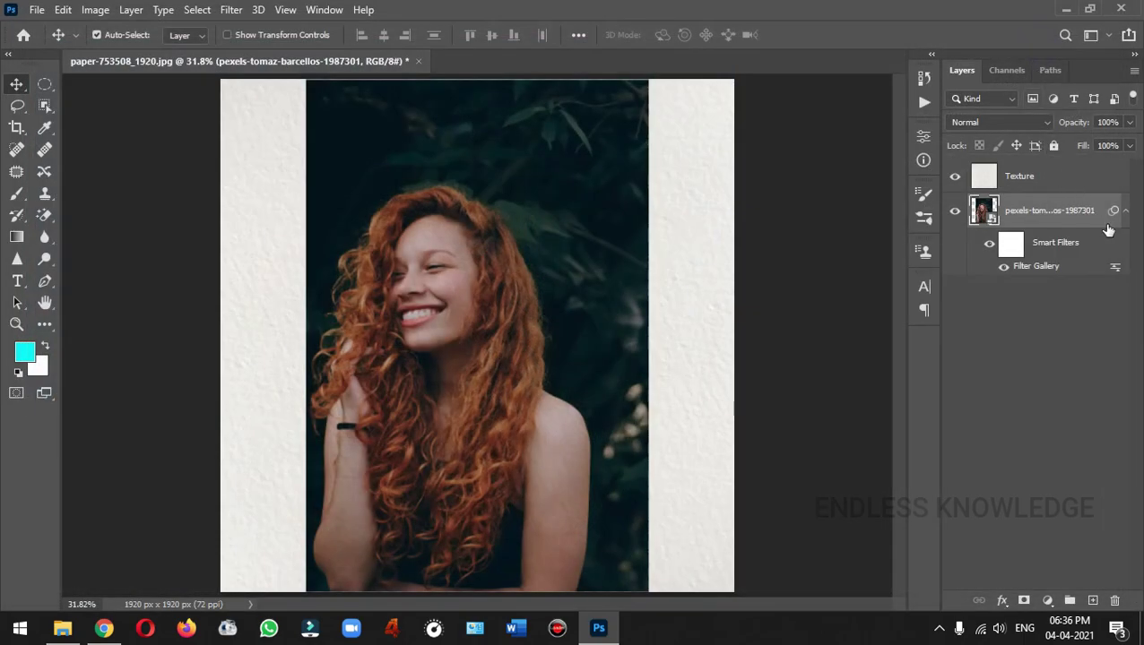
- Add the Filter Gallery's Cutout effect to the portrait layer with Number of Levels 8 and Edge Simplicity 0
{"action": "left_click", "coordinate": [233, 11]}
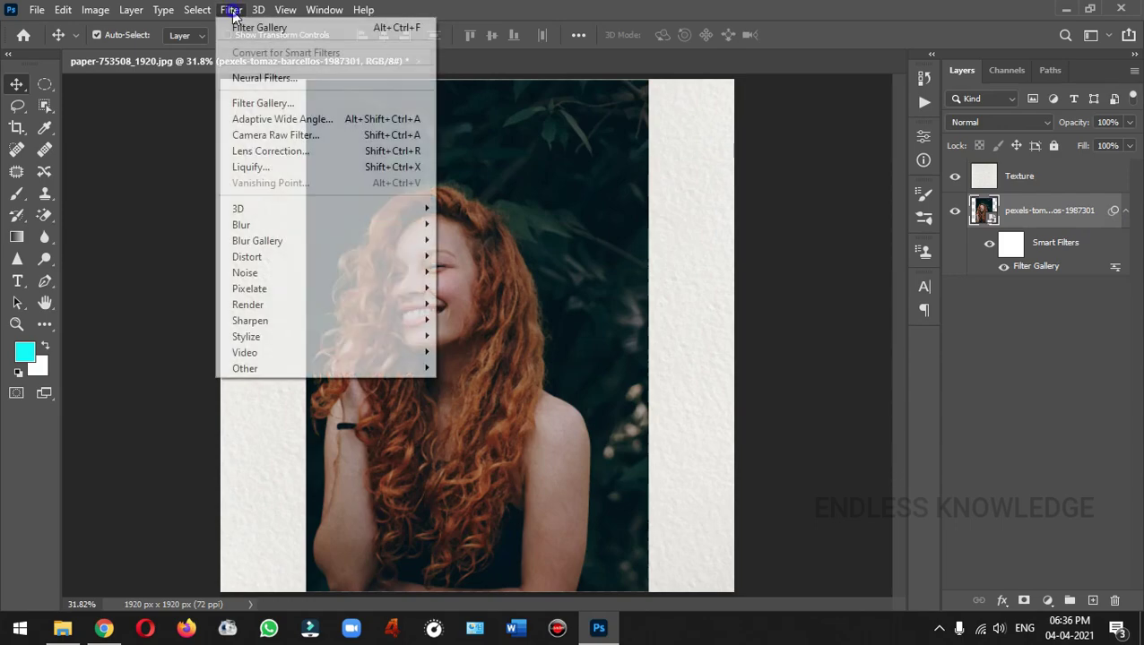
{"action": "left_click", "coordinate": [292, 103]}
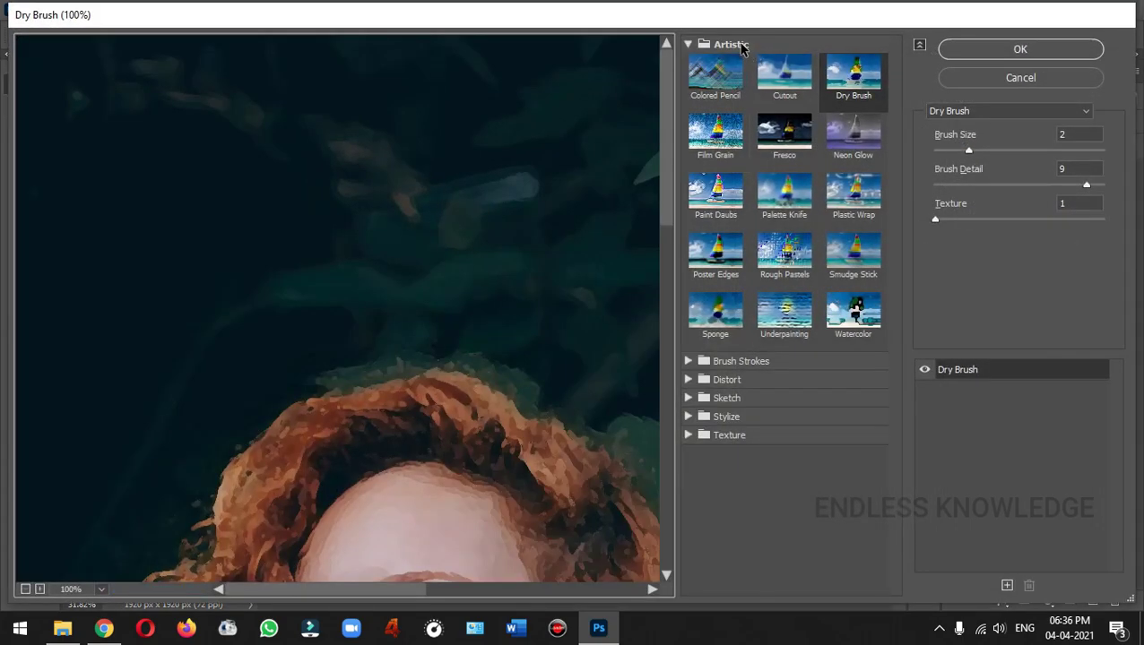
{"action": "left_click", "coordinate": [789, 79]}
{"action": "left_click_drag", "start_coordinate": [483, 426], "coordinate": [406, 120]}
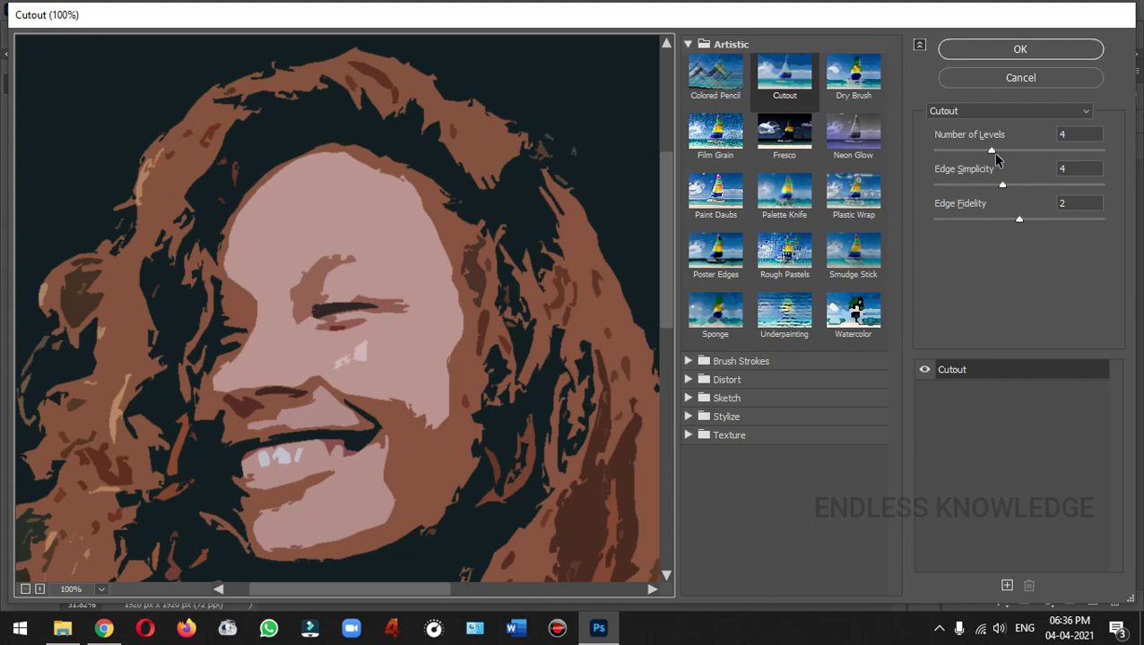
{"action": "left_click_drag", "start_coordinate": [993, 152], "coordinate": [1114, 158]}
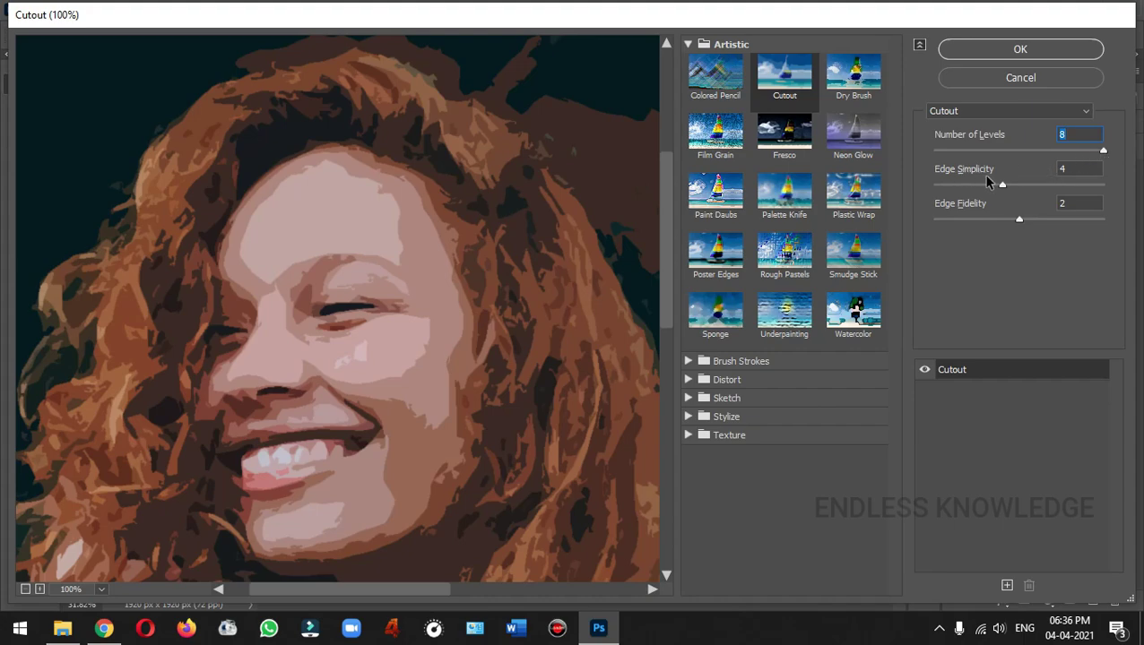
{"action": "left_click_drag", "start_coordinate": [1001, 185], "coordinate": [922, 191]}
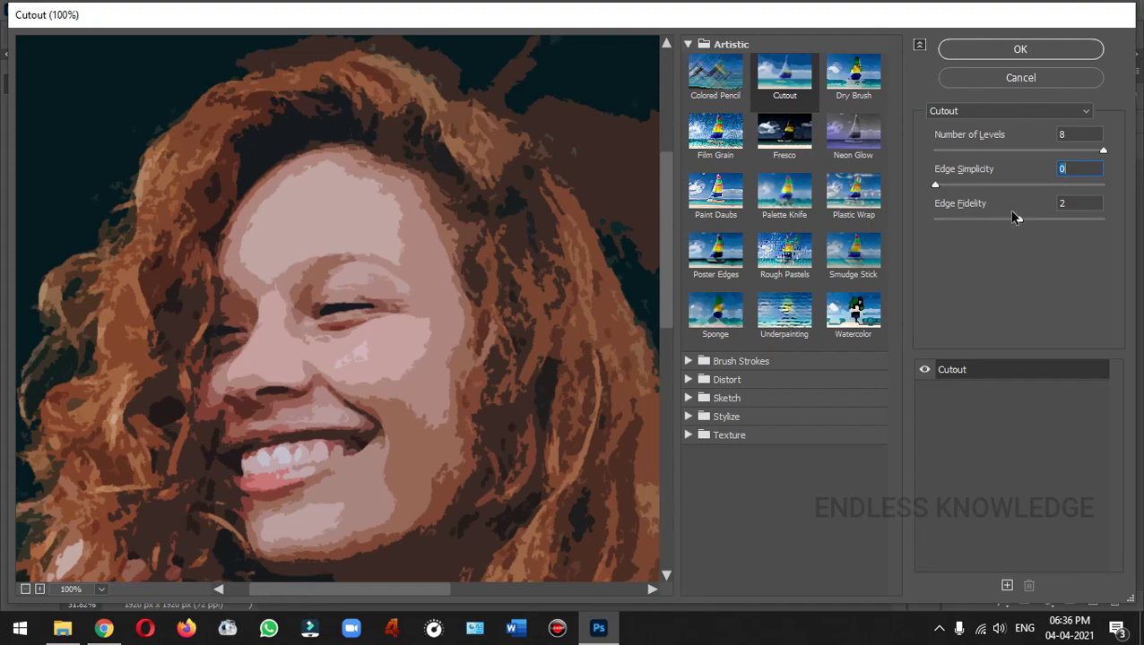
{"action": "mouse_move", "coordinate": [1018, 222]}
{"action": "left_mouse_down"}
{"action": "mouse_move", "coordinate": [1044, 226]}
{"action": "mouse_move", "coordinate": [1009, 222]}
{"action": "left_mouse_up"}
{"action": "left_click", "coordinate": [1034, 54]}
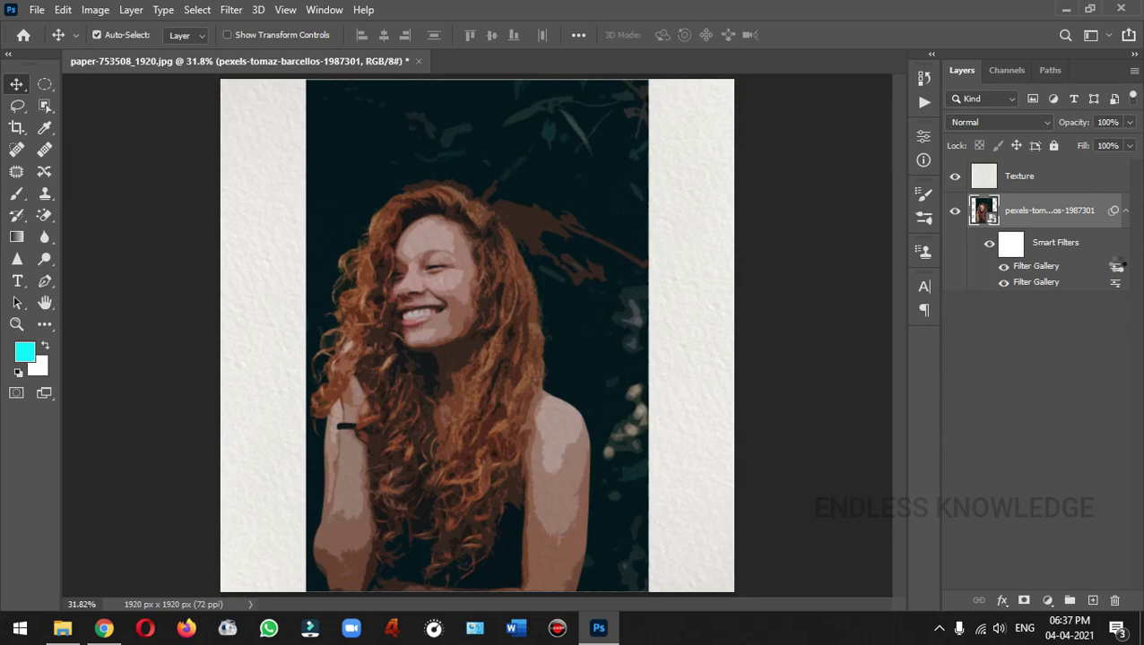
- Set the blending mode of the portrait's Cutout smart filter to Pin Light, trying Multiply for comparison
{"action": "double_click", "coordinate": [1116, 267]}
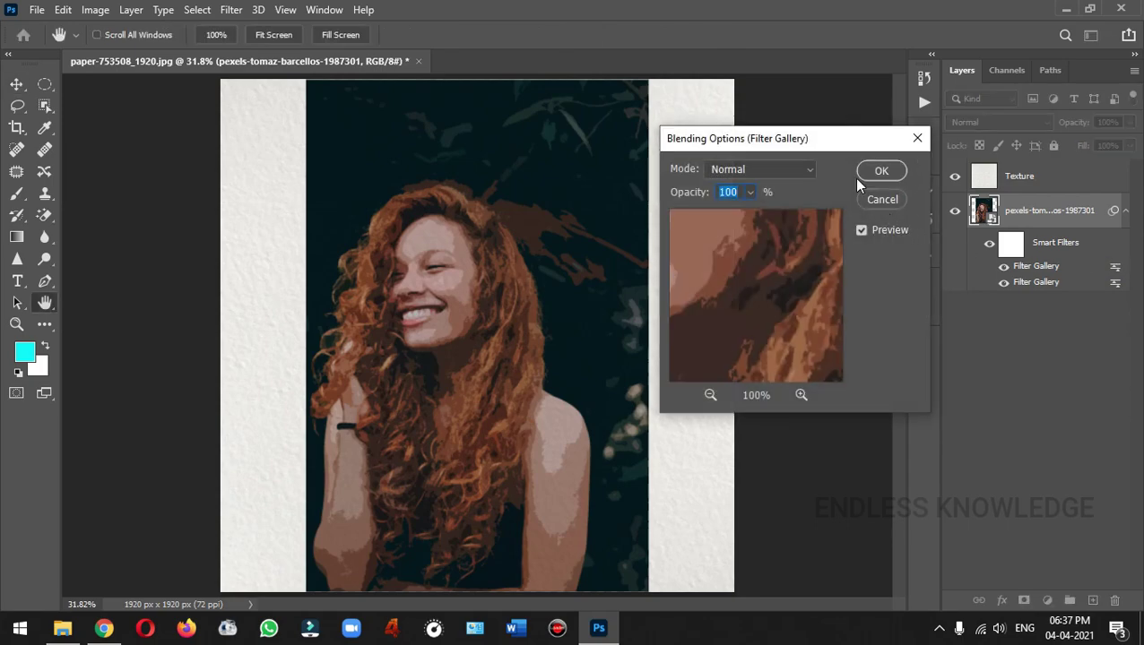
{"action": "left_click", "coordinate": [809, 173]}
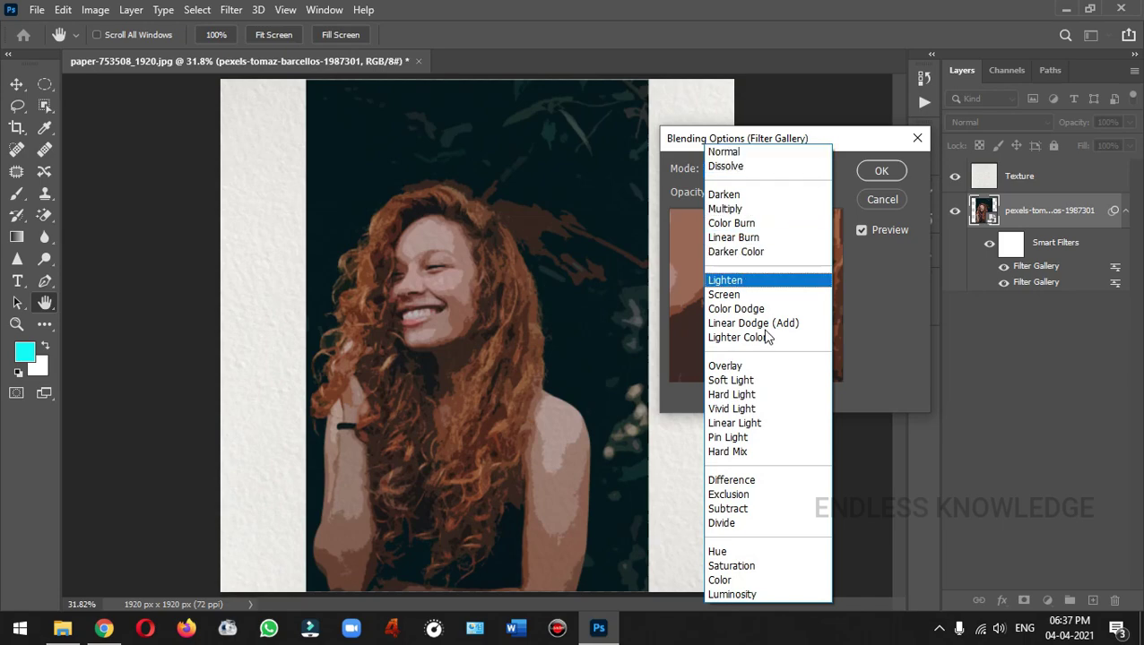
{"action": "left_click", "coordinate": [744, 438]}
{"action": "left_click", "coordinate": [806, 173]}
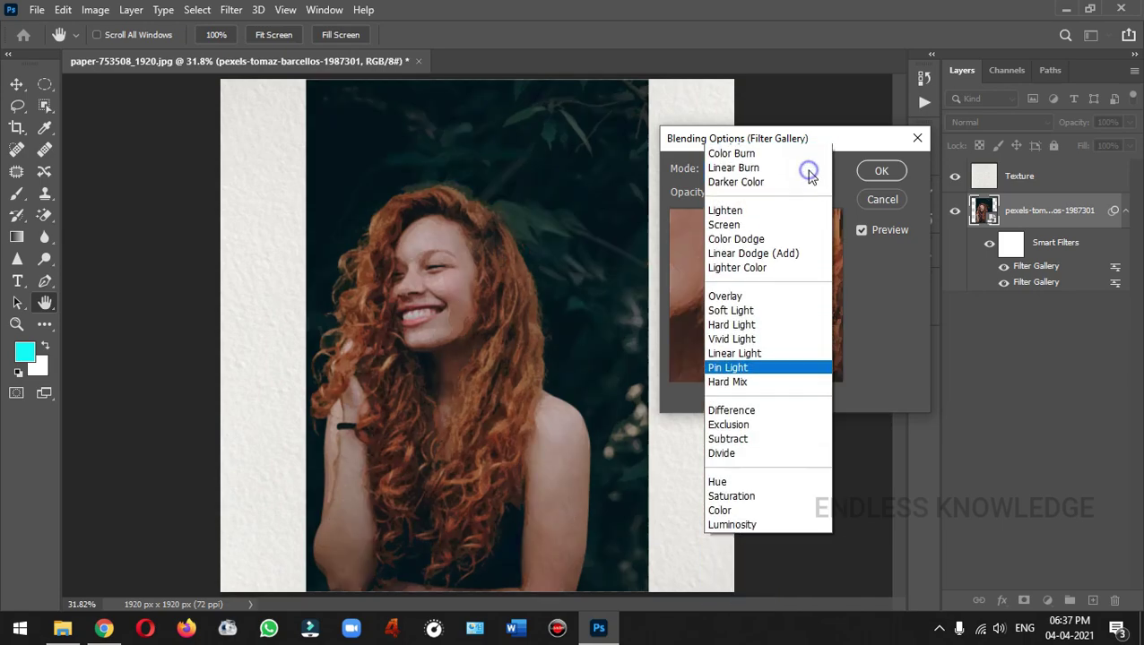
{"action": "left_click", "coordinate": [767, 214]}
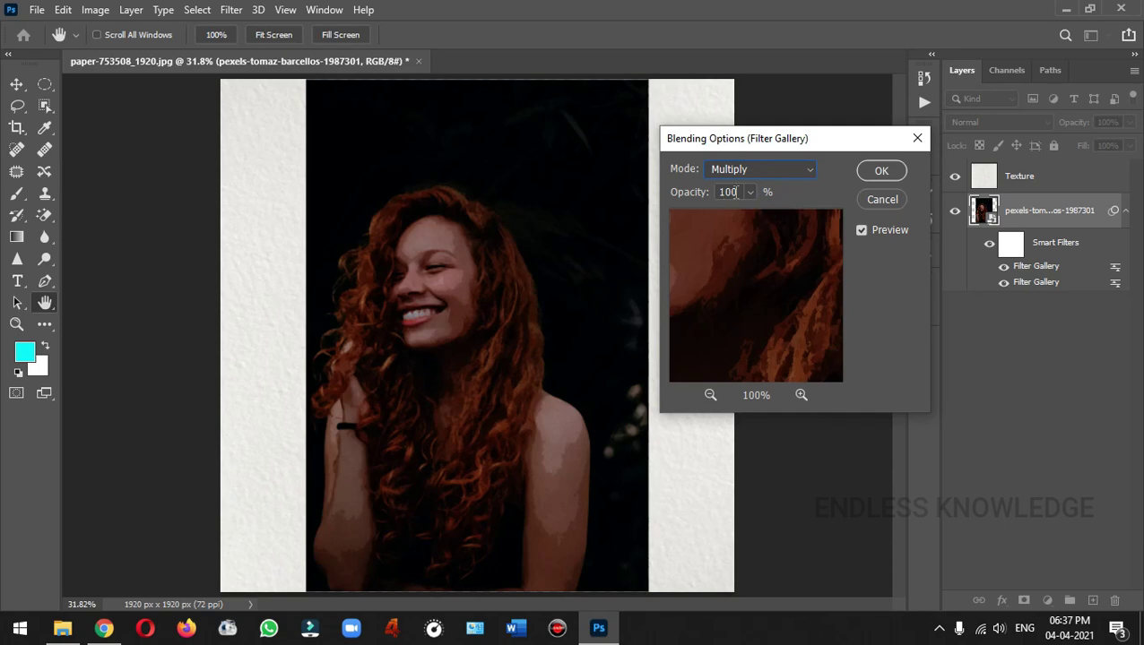
{"action": "left_click", "coordinate": [809, 170]}
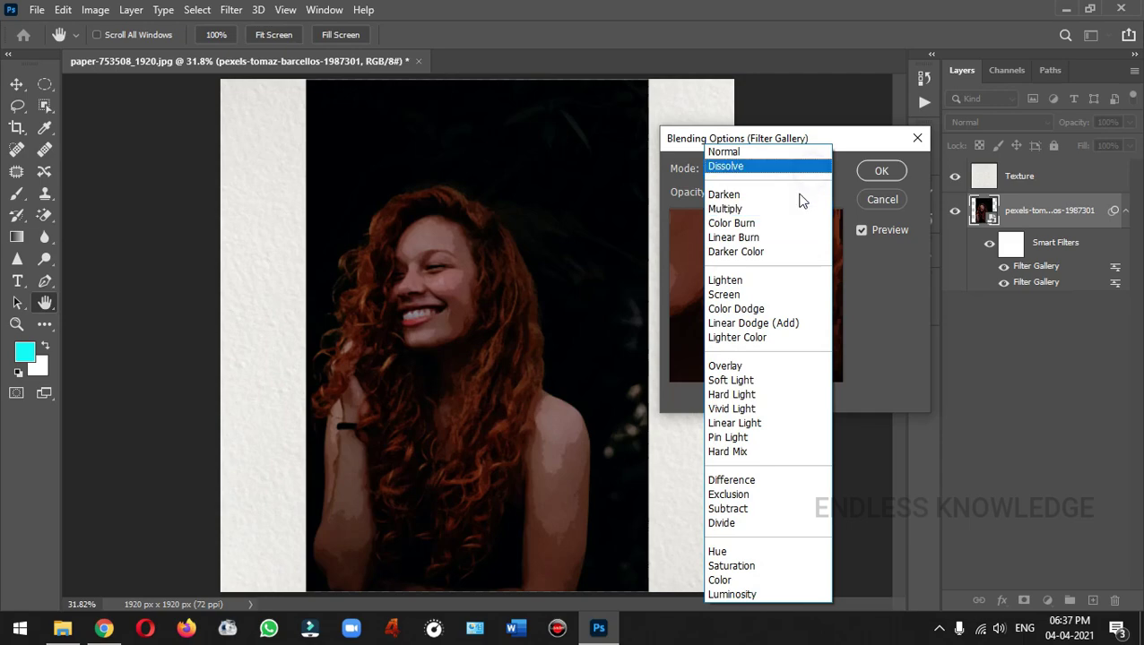
{"action": "left_click", "coordinate": [743, 439]}
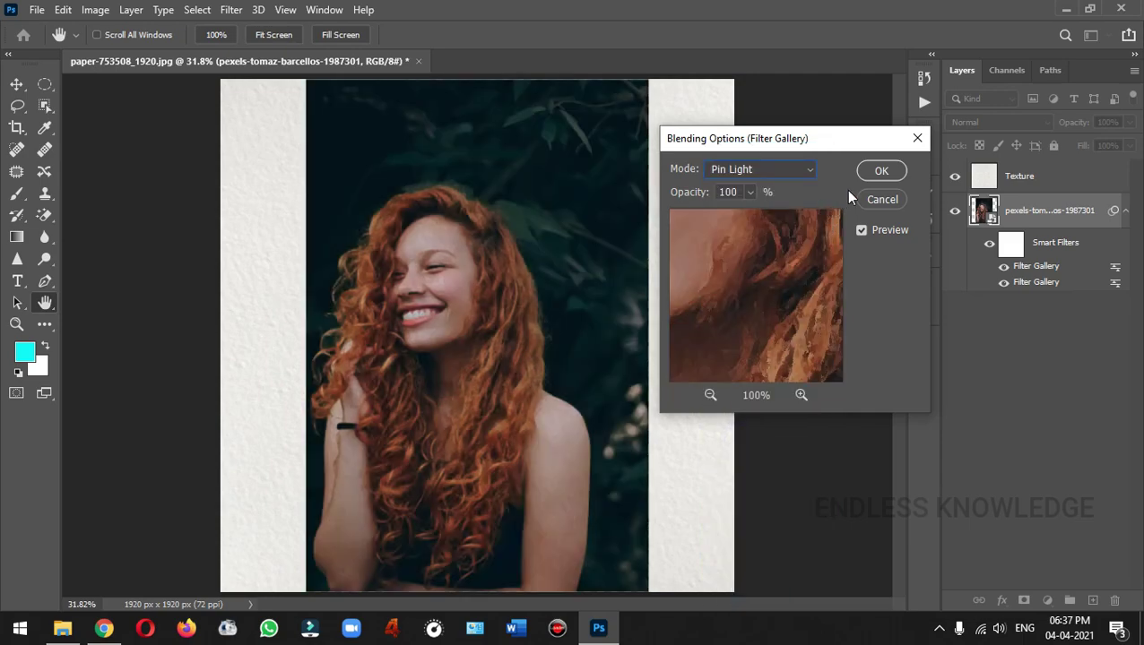
{"action": "left_click", "coordinate": [871, 169]}
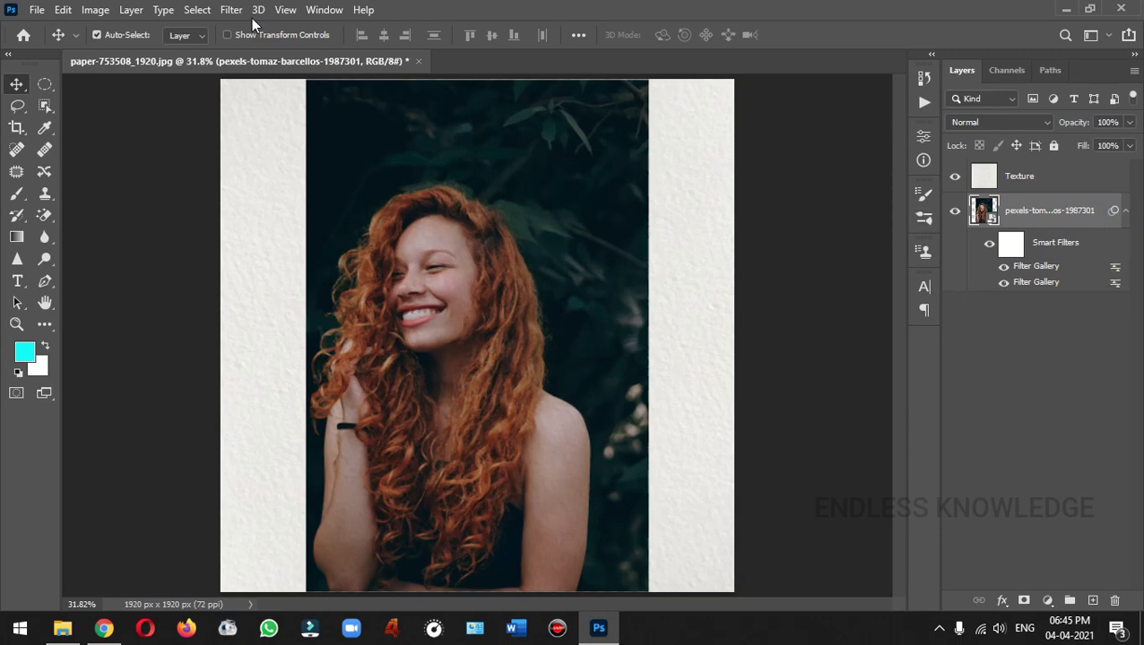
- Apply a Smart Blur to the portrait layer with a radius of 10.9 and a threshold of 15.7
{"action": "left_click", "coordinate": [231, 10]}
{"action": "mouse_move", "coordinate": [289, 226]}
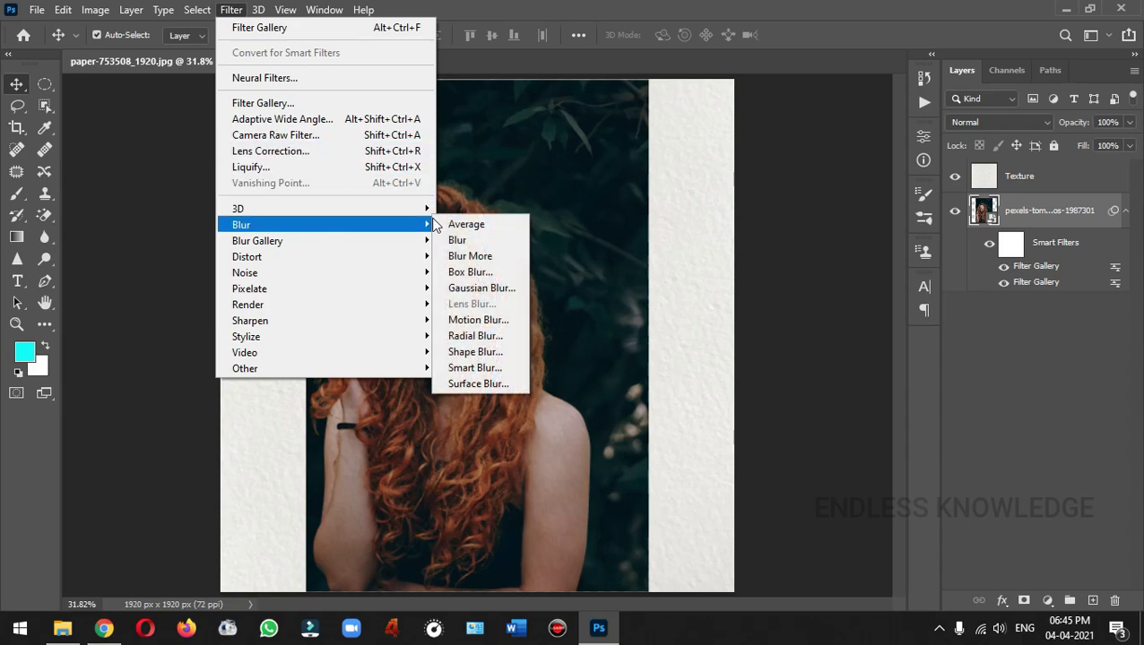
{"action": "left_click", "coordinate": [485, 370]}
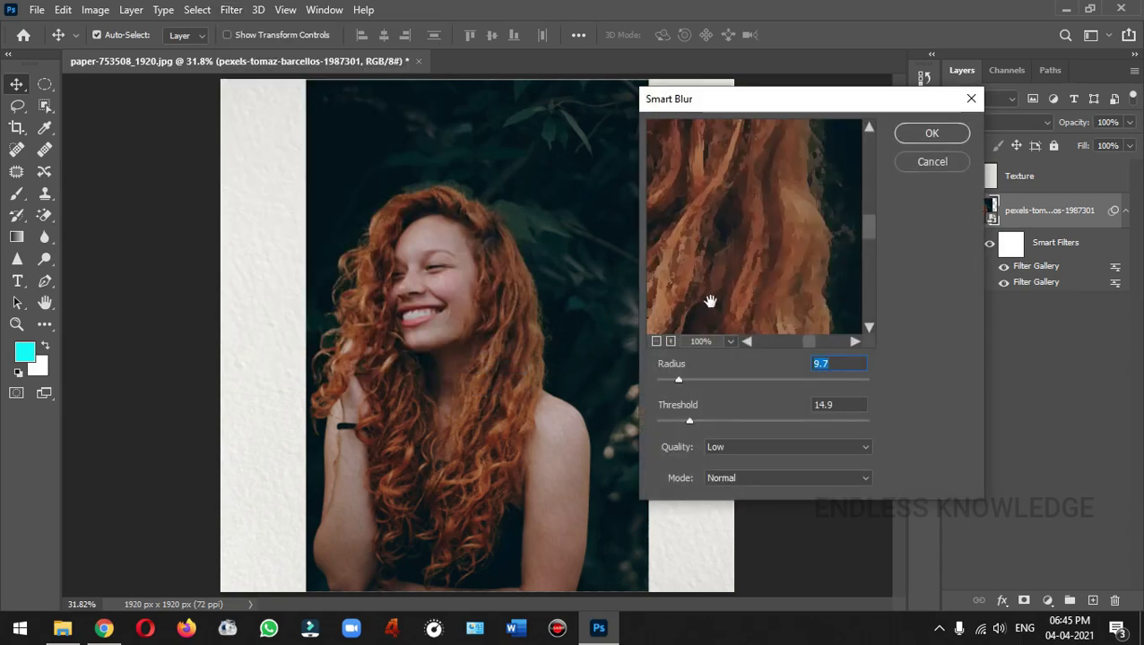
{"action": "left_click_drag", "start_coordinate": [733, 243], "coordinate": [771, 250]}
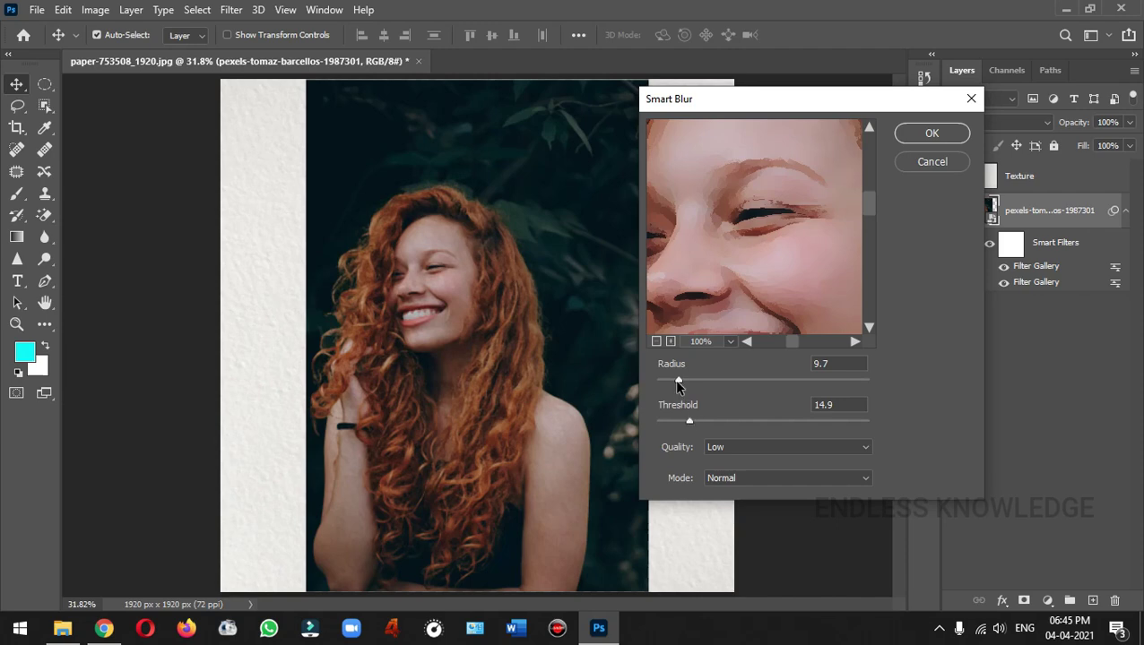
{"action": "left_click_drag", "start_coordinate": [675, 380], "coordinate": [679, 381]}
{"action": "left_click", "coordinate": [688, 419]}
{"action": "left_click", "coordinate": [932, 133]}
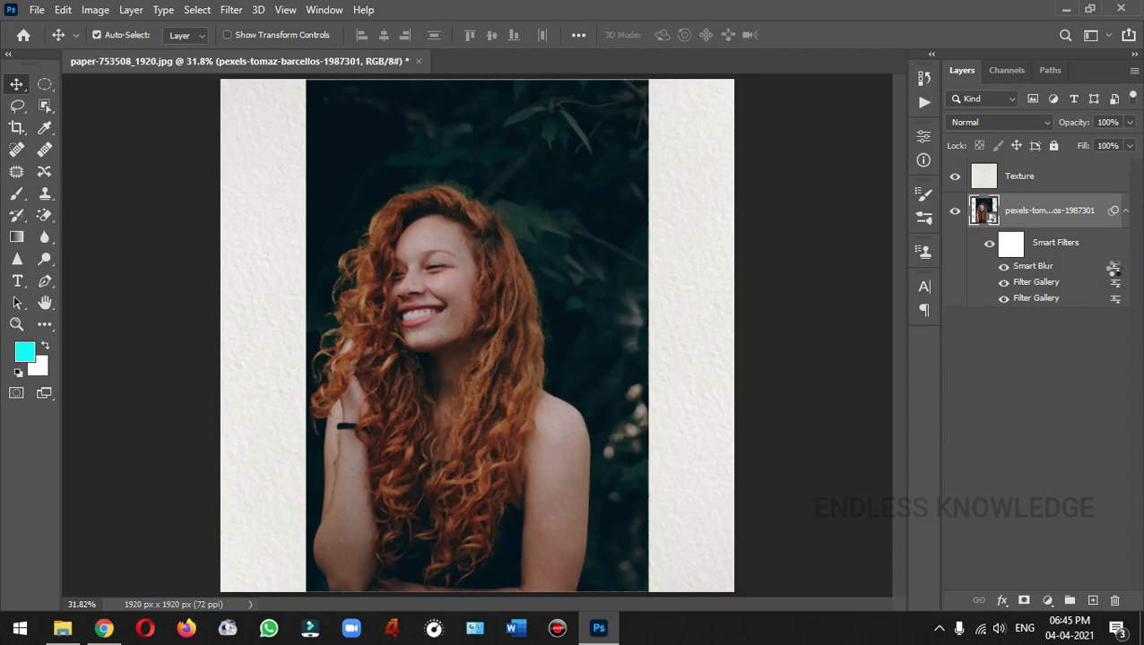
- Review the Smart Blur filter's blending options and its blur settings, leaving both without changes
{"action": "double_click", "coordinate": [1115, 269]}
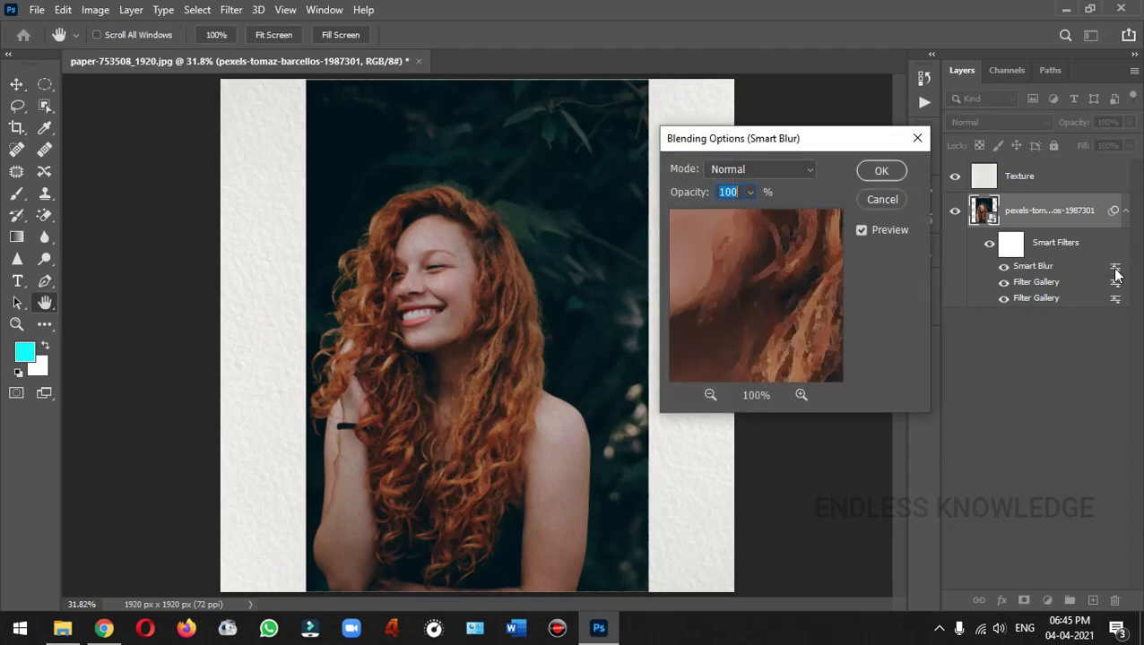
{"action": "left_click", "coordinate": [888, 201]}
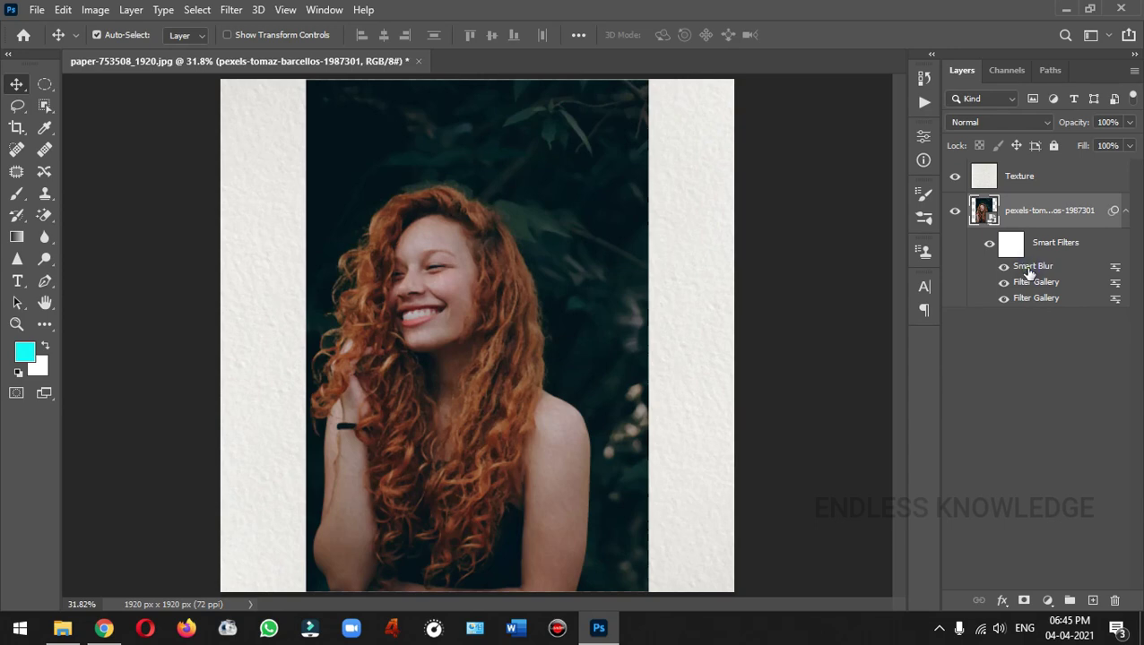
{"action": "double_click", "coordinate": [1024, 267]}
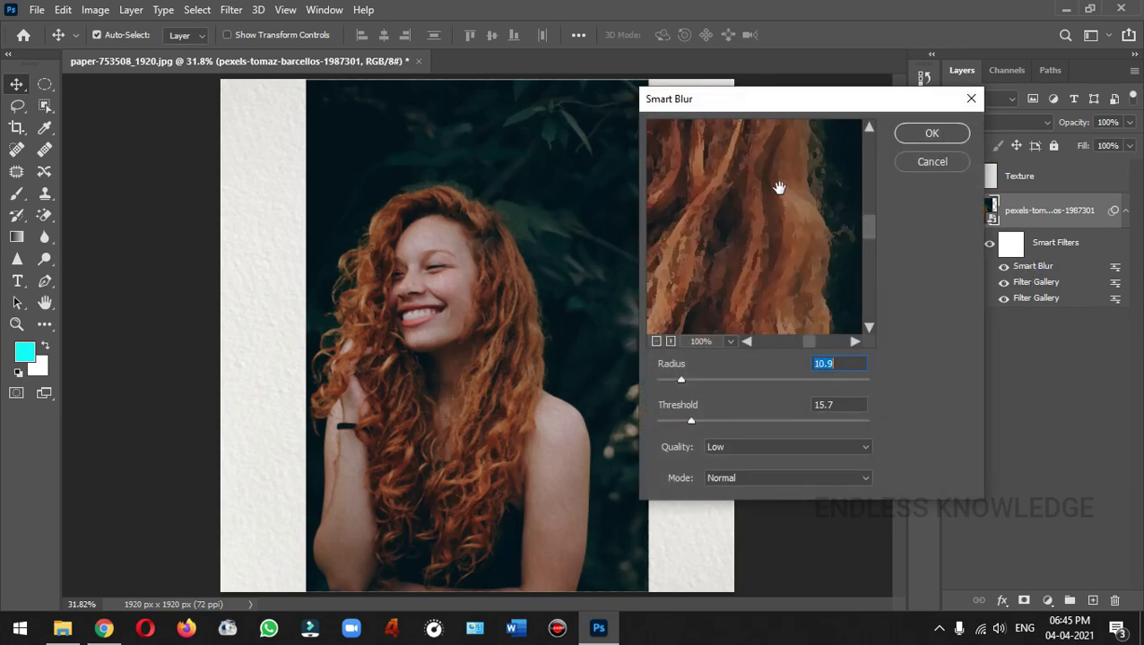
{"action": "left_click", "coordinate": [932, 165]}
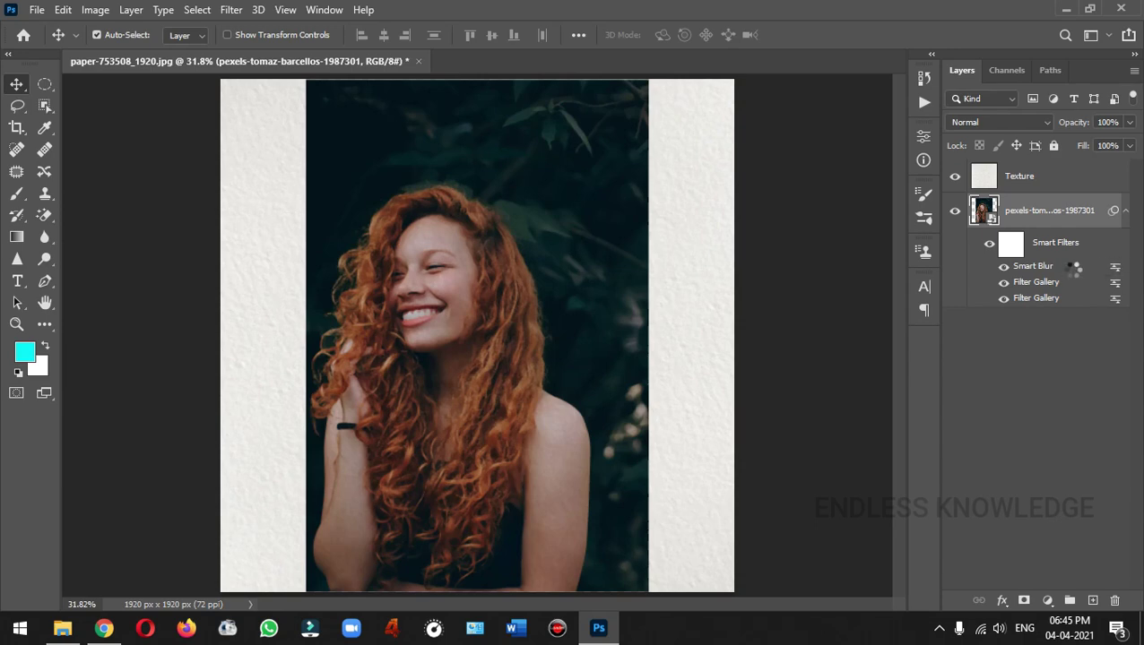
- Set the Smart Blur smart filter's blending mode to Screen with 55% opacity
{"action": "double_click", "coordinate": [1115, 267]}
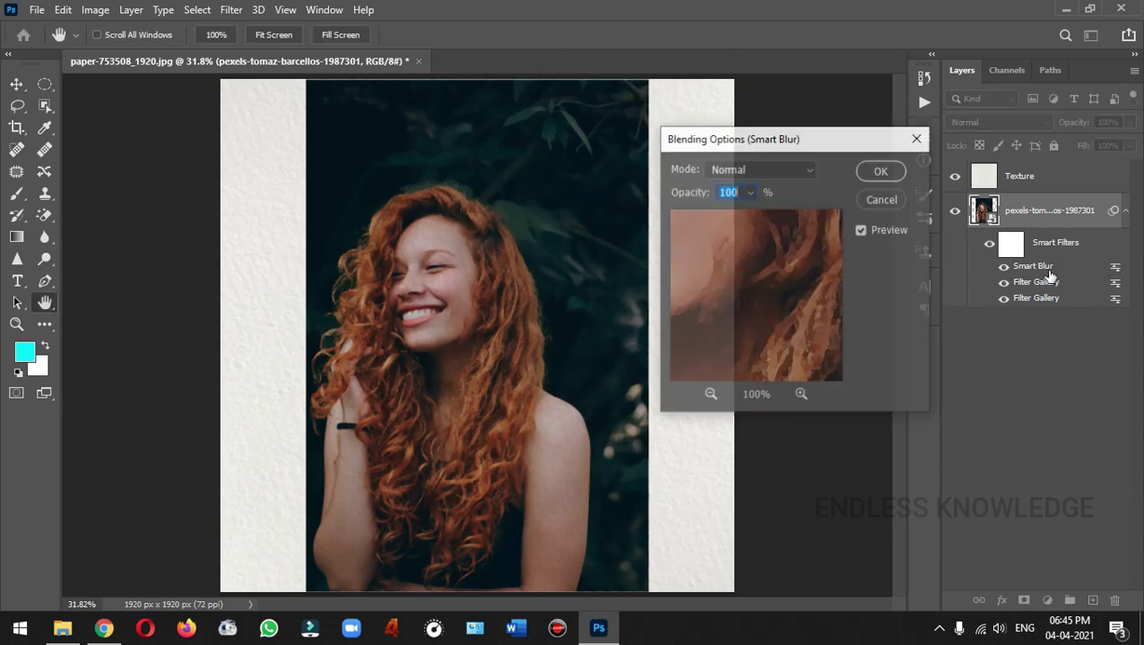
{"action": "left_click", "coordinate": [809, 172]}
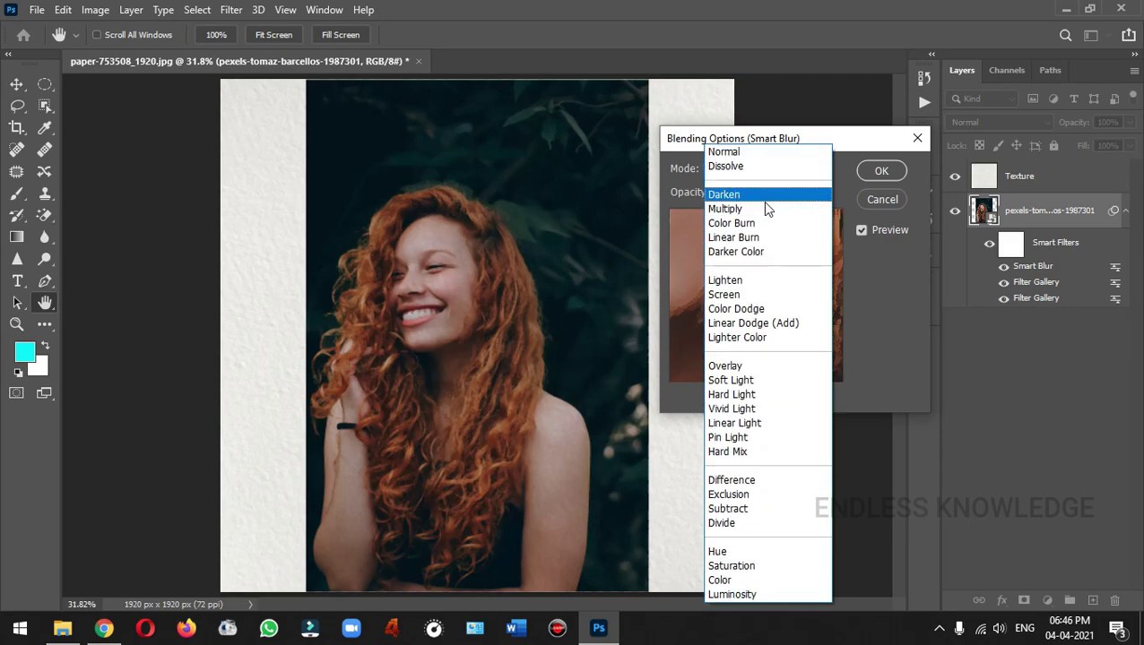
{"action": "left_click", "coordinate": [756, 294]}
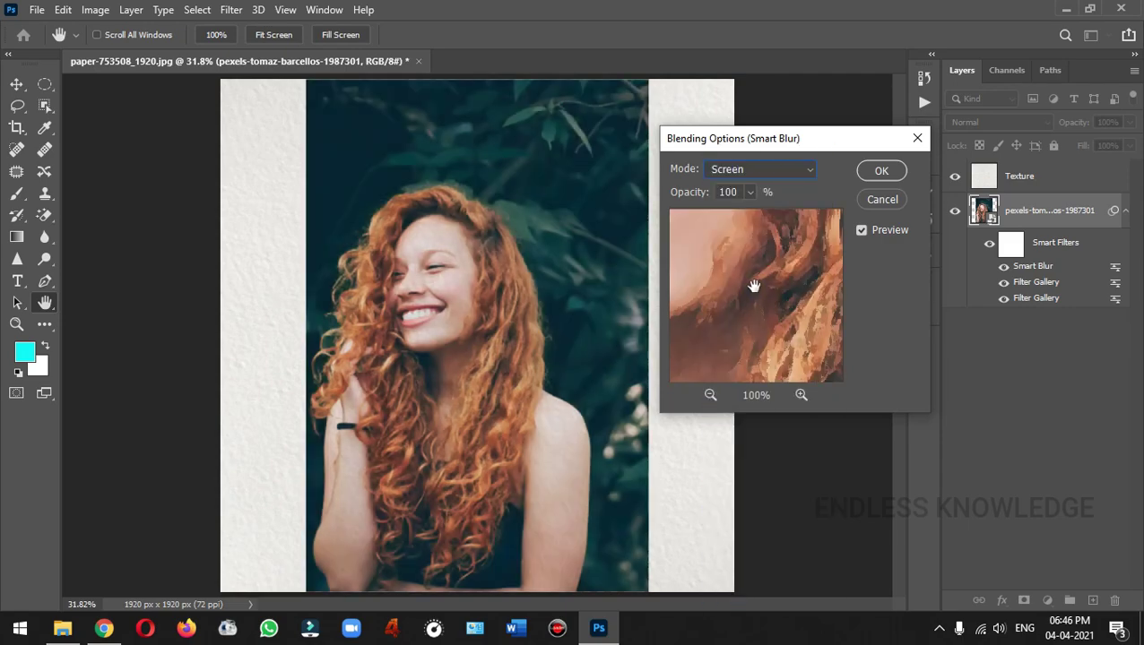
{"action": "left_click", "coordinate": [747, 194]}
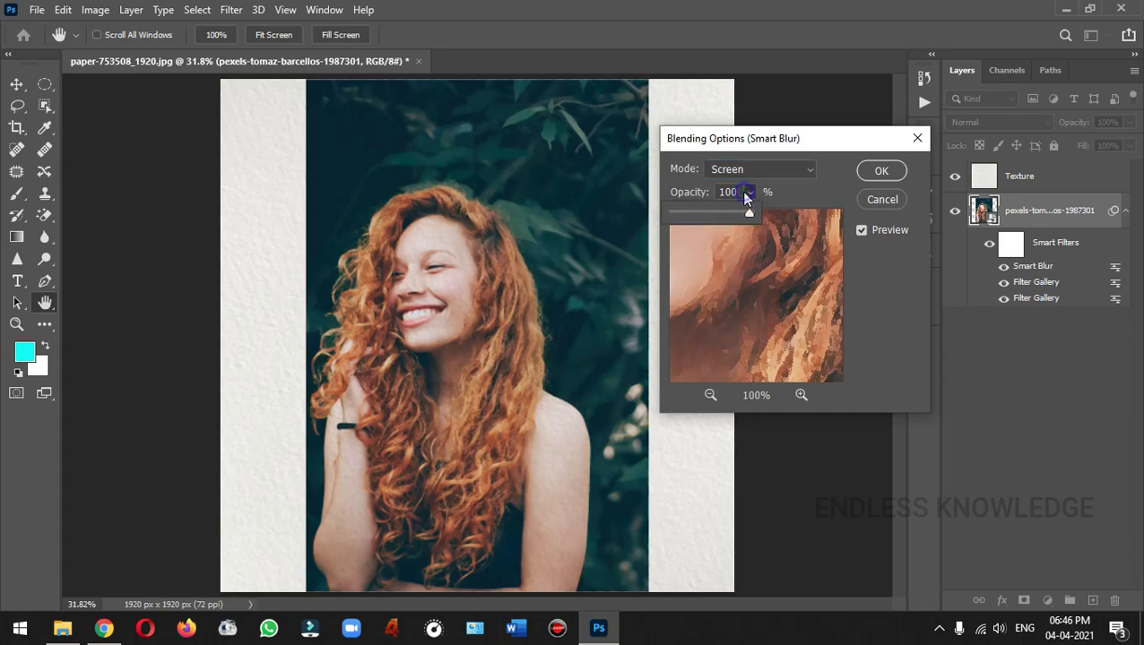
{"action": "left_click_drag", "start_coordinate": [722, 214], "coordinate": [714, 215]}
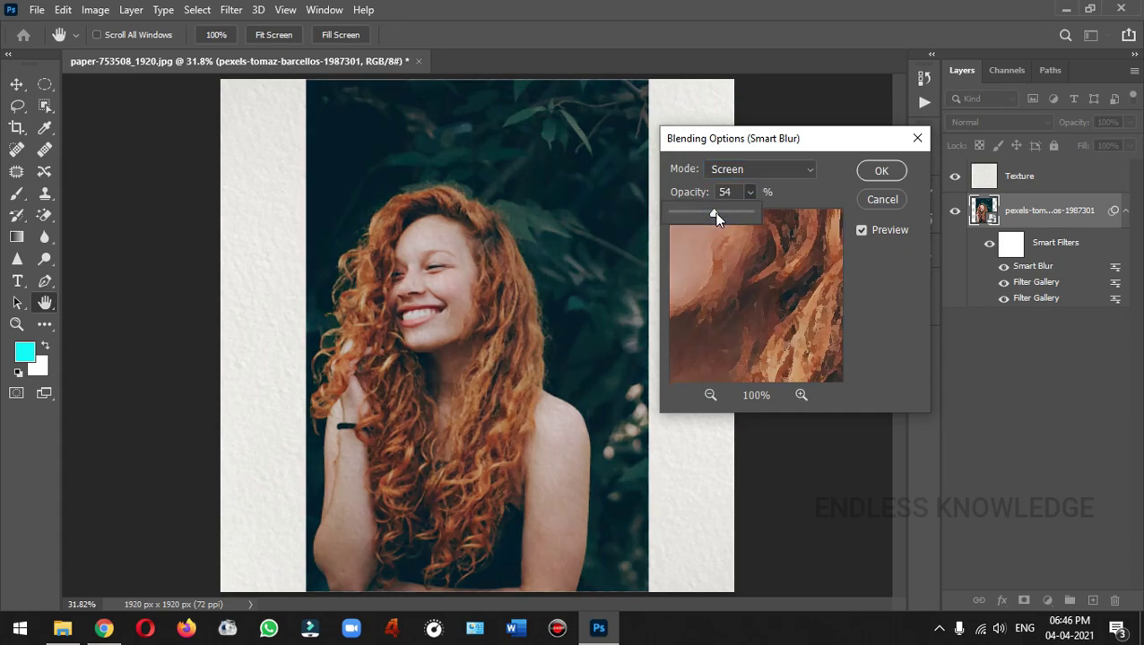
{"action": "left_click", "coordinate": [707, 192]}
{"action": "left_click_drag", "start_coordinate": [705, 195], "coordinate": [710, 193]}
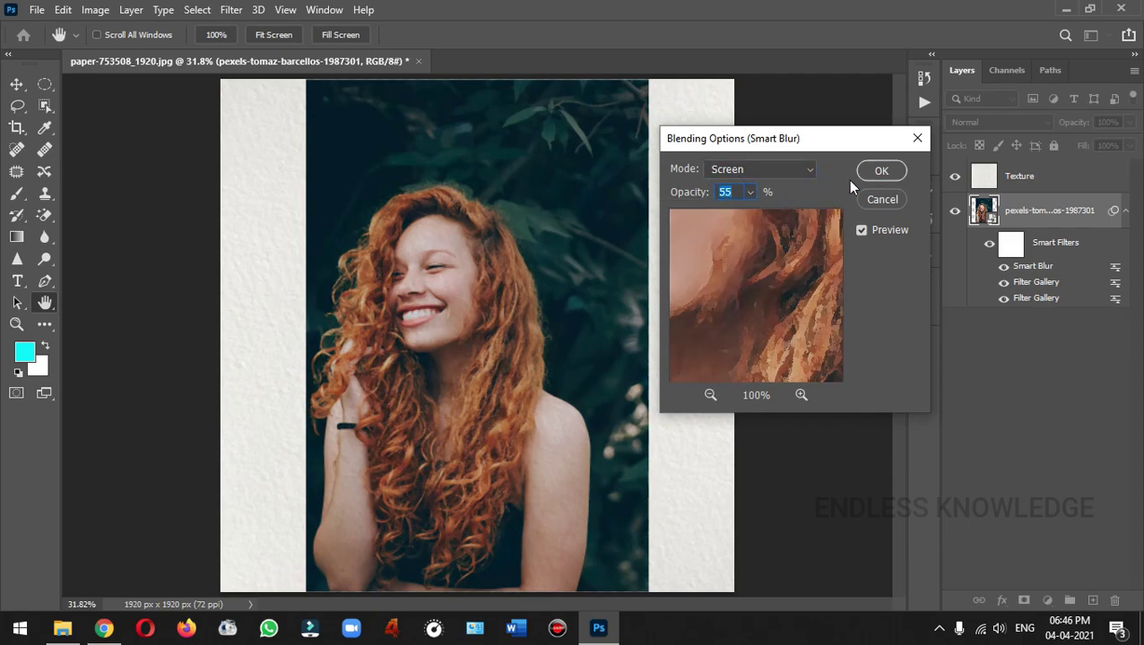
{"action": "left_click", "coordinate": [882, 172]}
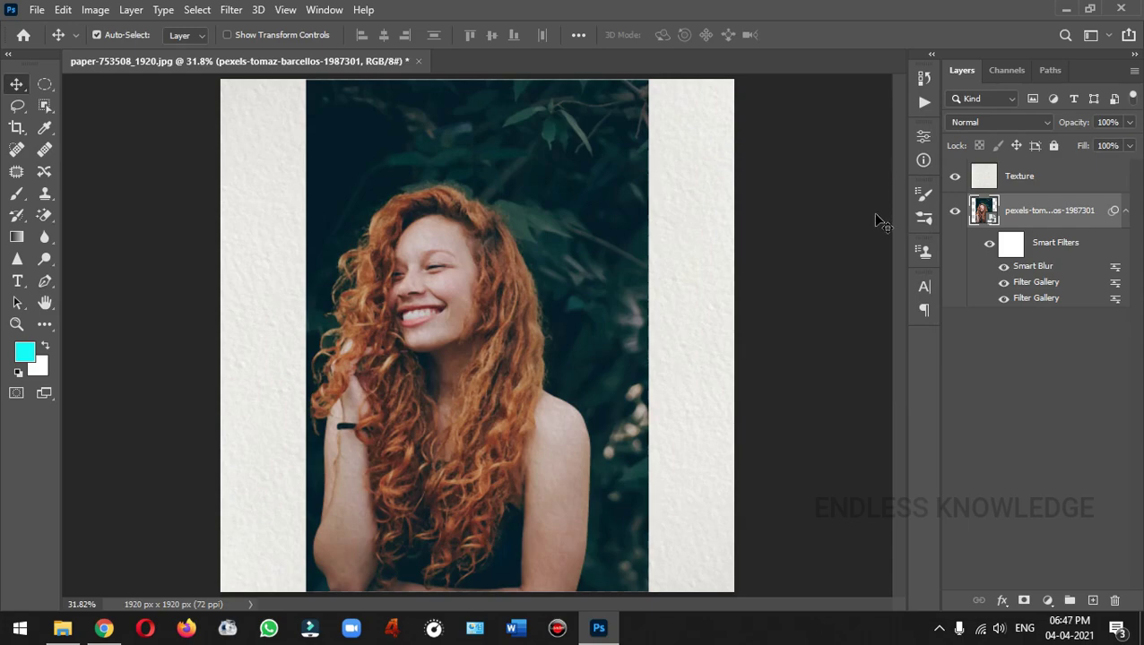
- Apply the Find Edges stylize filter to the portrait layer
{"action": "left_click", "coordinate": [232, 10]}
{"action": "mouse_move", "coordinate": [291, 341]}
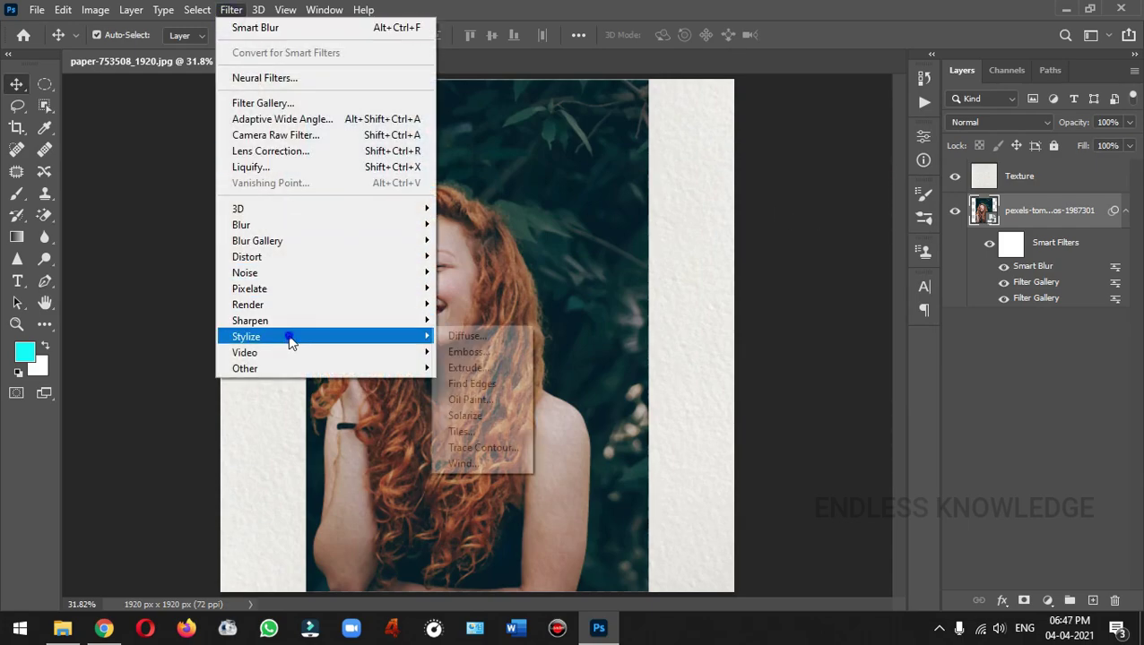
{"action": "left_click", "coordinate": [493, 385]}
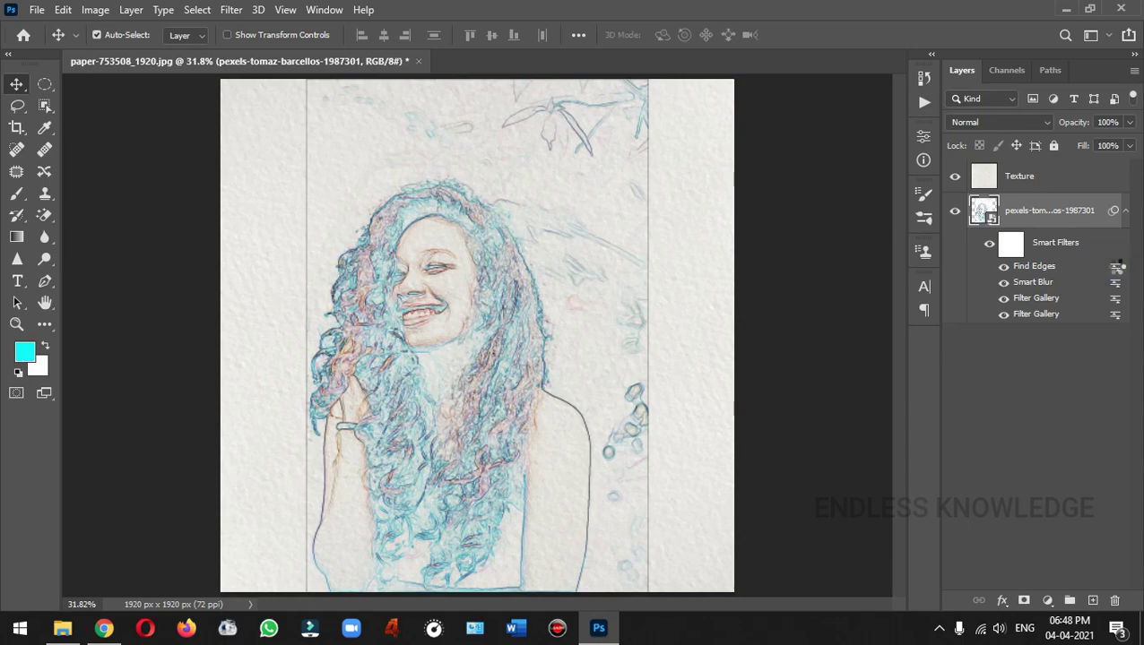
- Set the Find Edges smart filter's blending mode to Multiply with 84% opacity
{"action": "double_click", "coordinate": [1115, 269]}
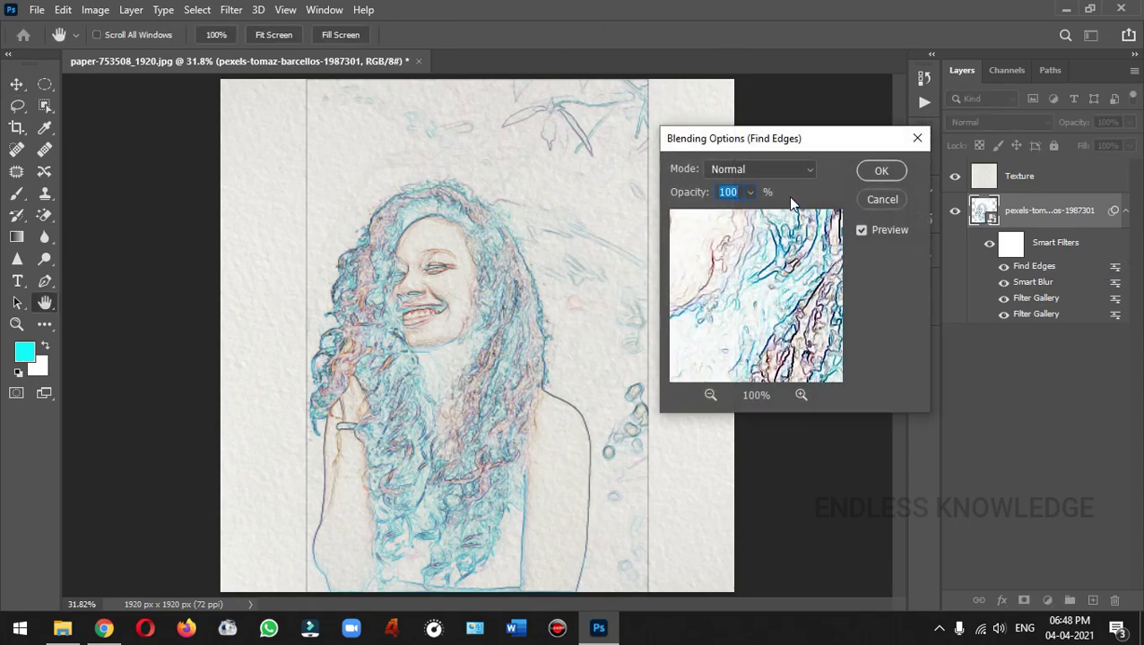
{"action": "left_click", "coordinate": [811, 170]}
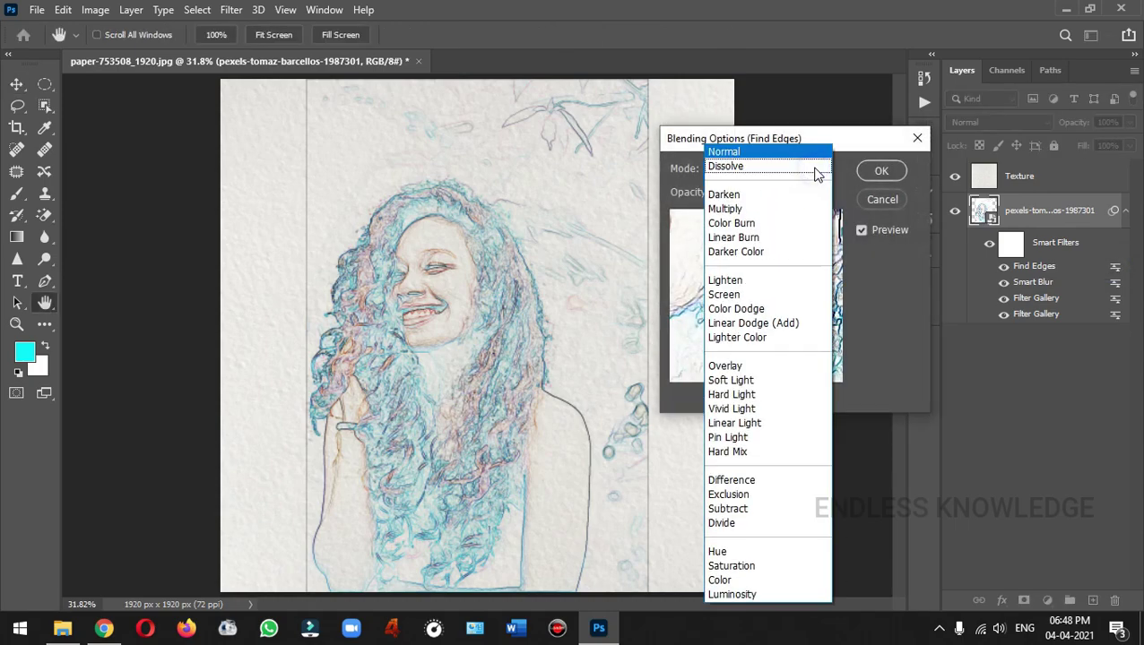
{"action": "left_click", "coordinate": [765, 209]}
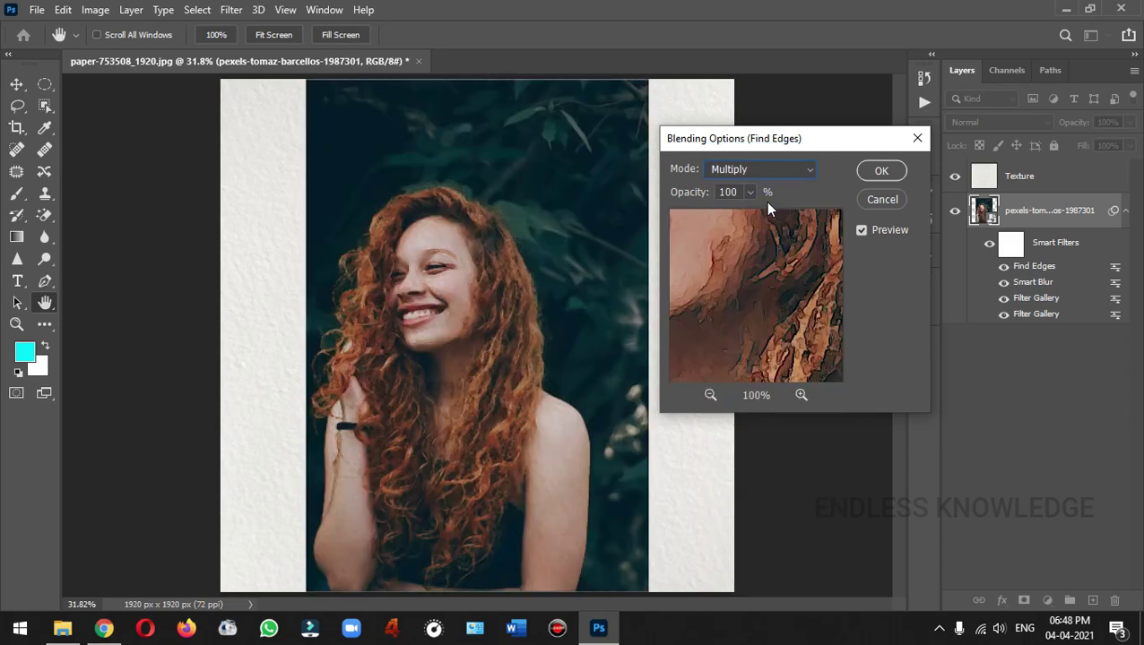
{"action": "left_click_drag", "start_coordinate": [733, 262], "coordinate": [743, 305]}
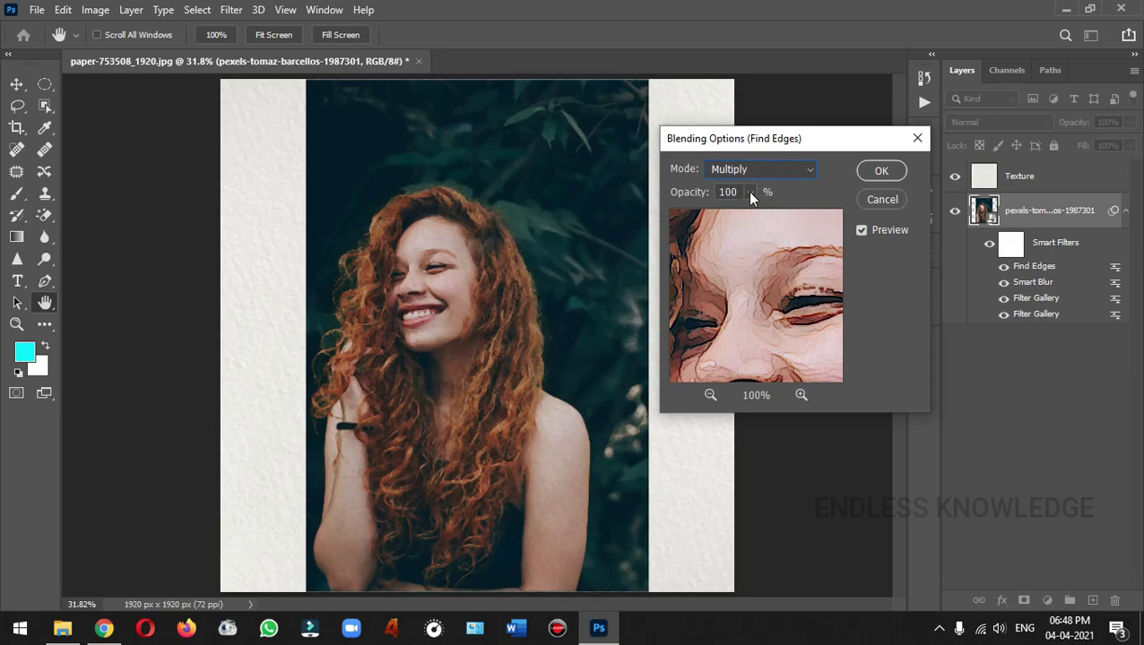
{"action": "left_click_drag", "start_coordinate": [751, 194], "coordinate": [736, 212]}
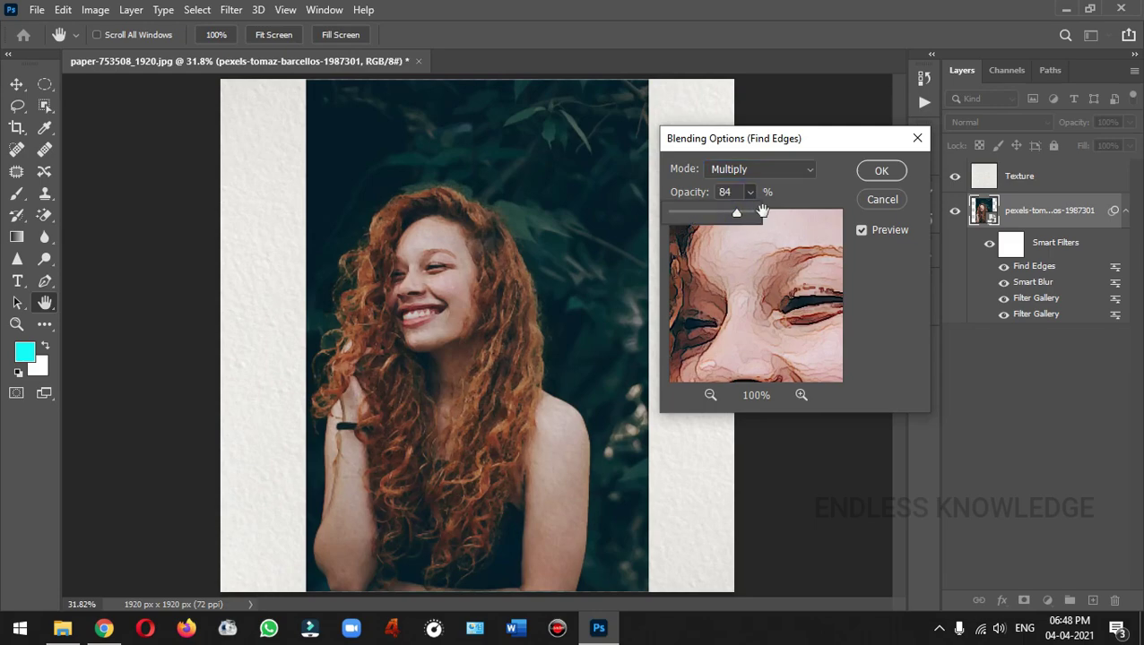
{"action": "left_click", "coordinate": [795, 194]}
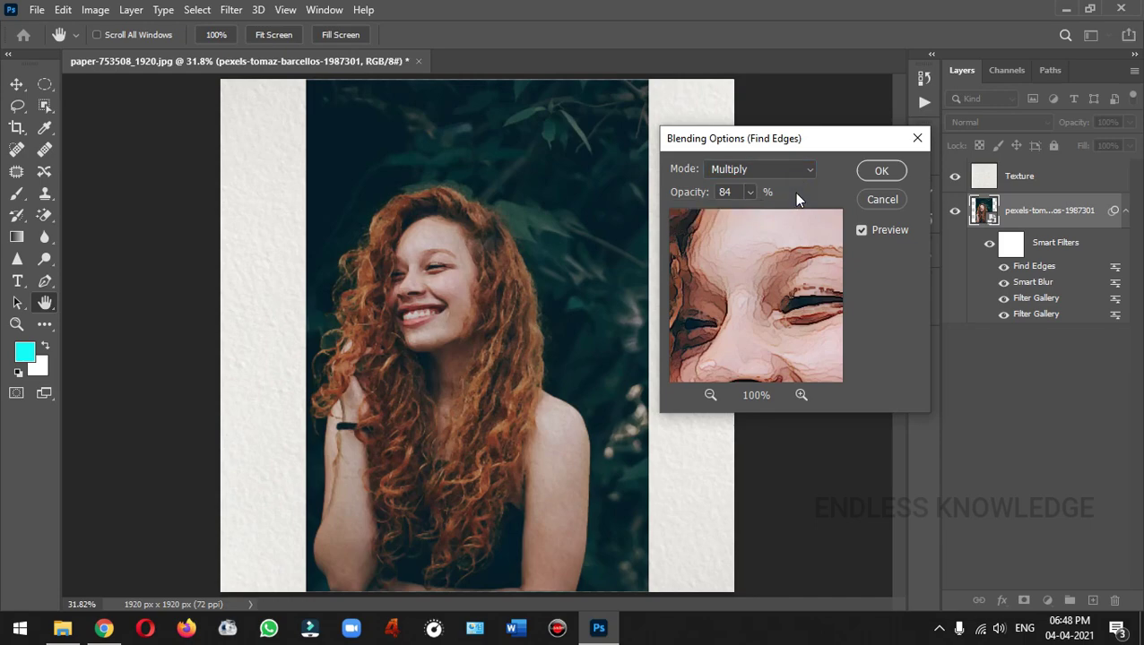
{"action": "left_click", "coordinate": [882, 170]}
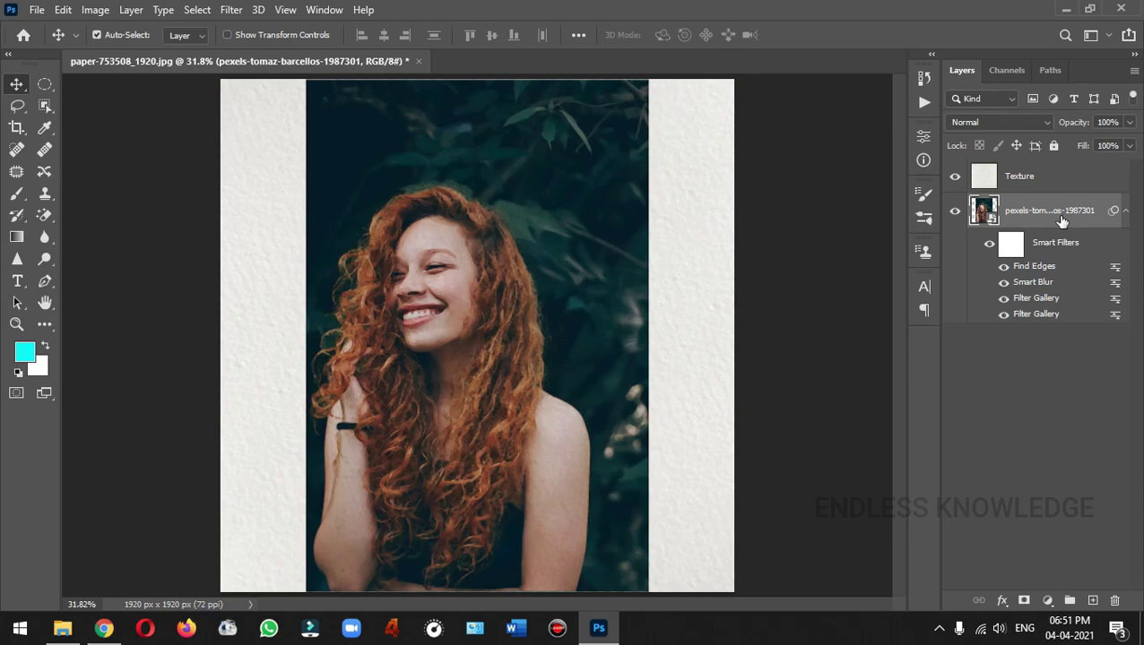
- Add a layer mask to the portrait layer and invert it to black to hide the photo
{"action": "left_click", "coordinate": [1024, 599]}
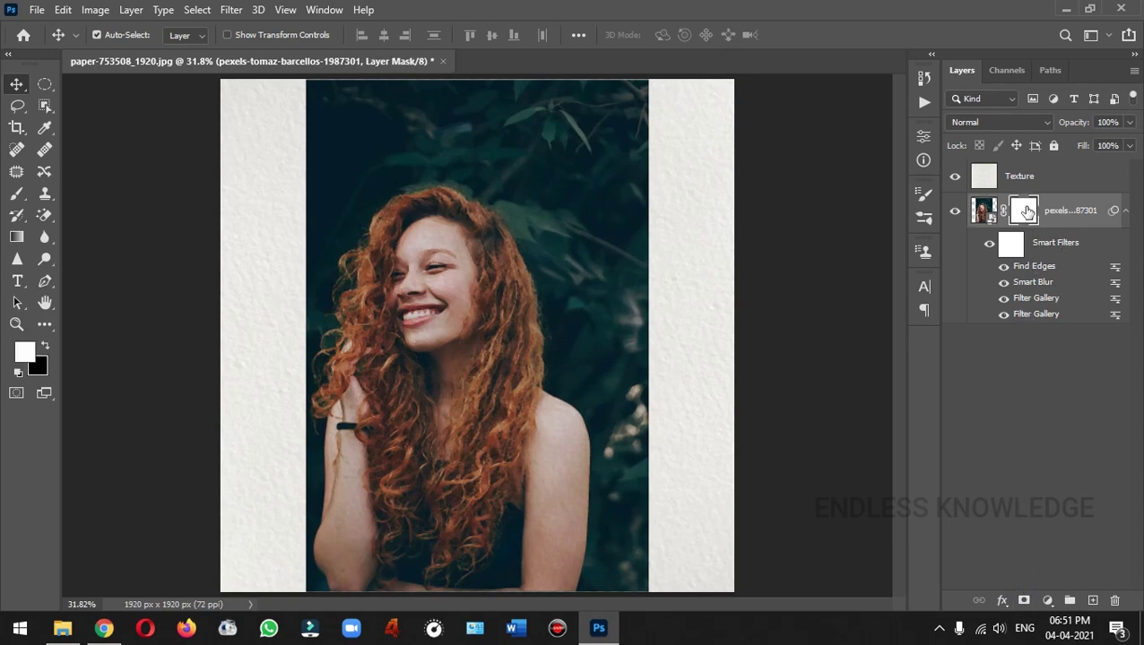
{"action": "key", "text": "ctrl"}
{"action": "key", "text": "ctrl+i"}
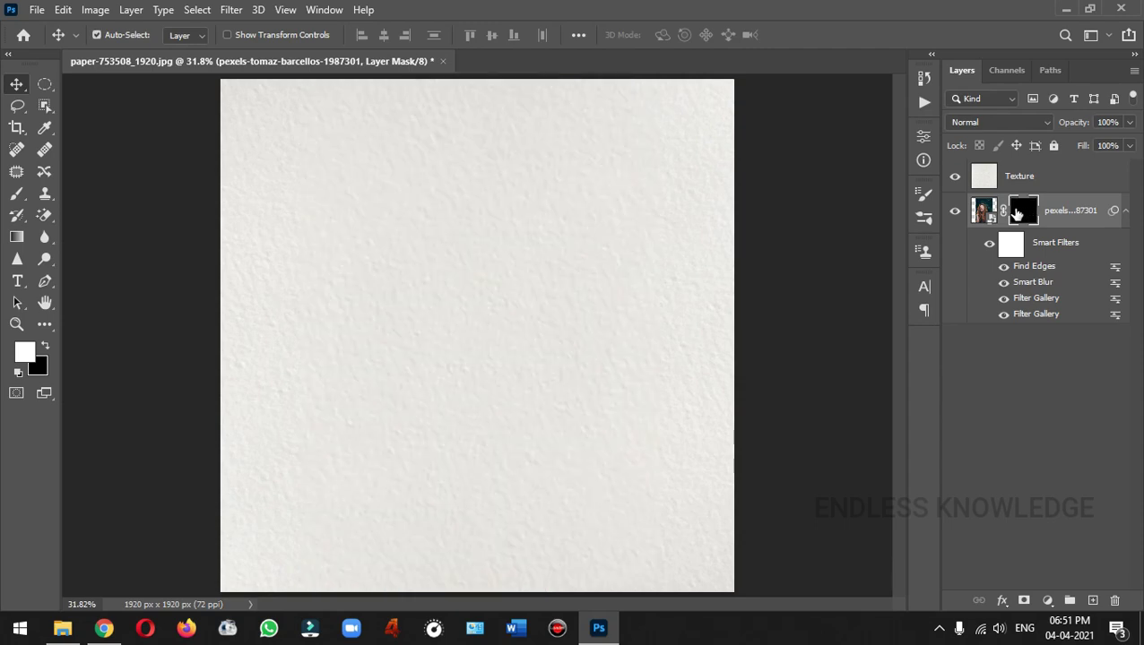
- Activate the Brush tool and look through the brush presets in the Watercolor Brushes set
{"action": "key", "text": "b"}
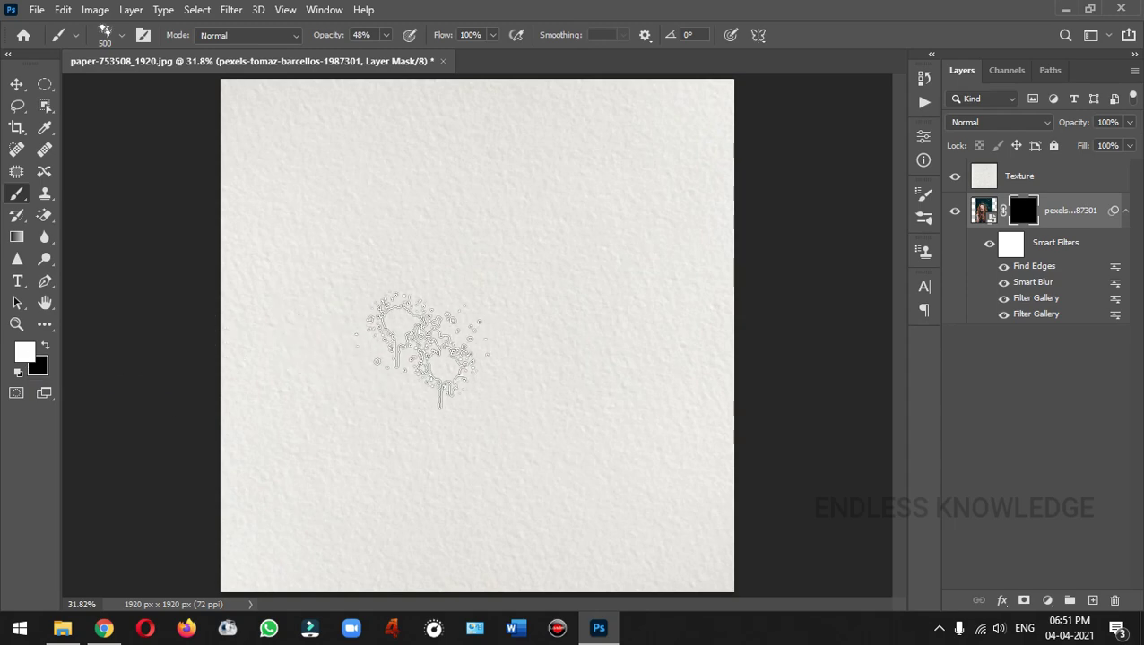
{"action": "left_click", "coordinate": [121, 36]}
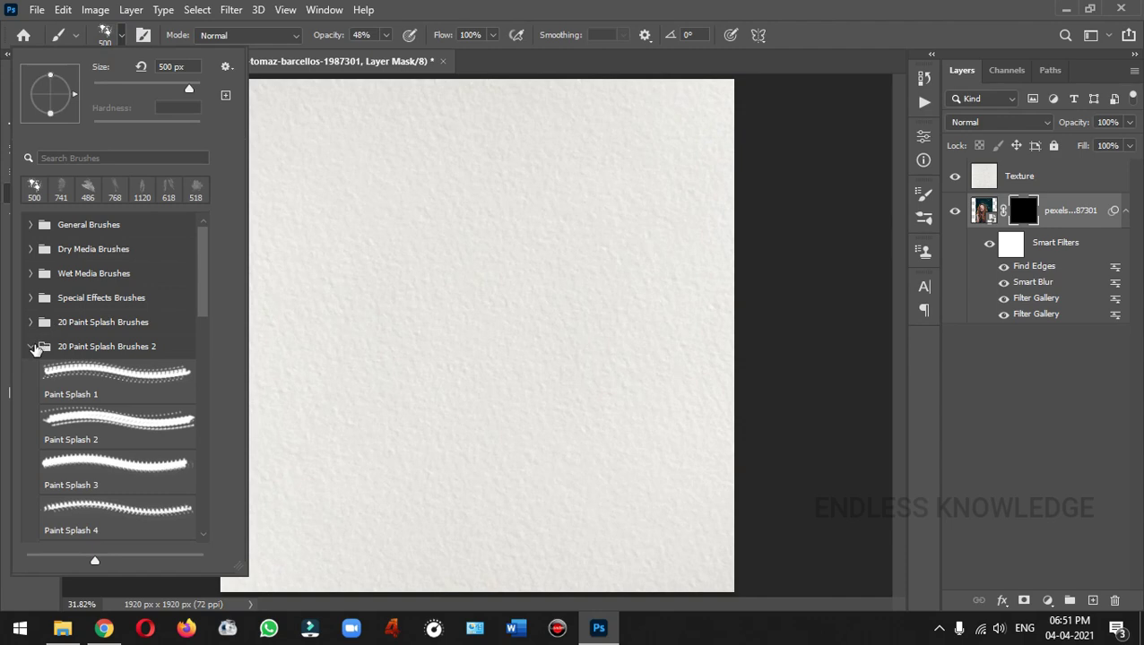
{"action": "left_click", "coordinate": [33, 347]}
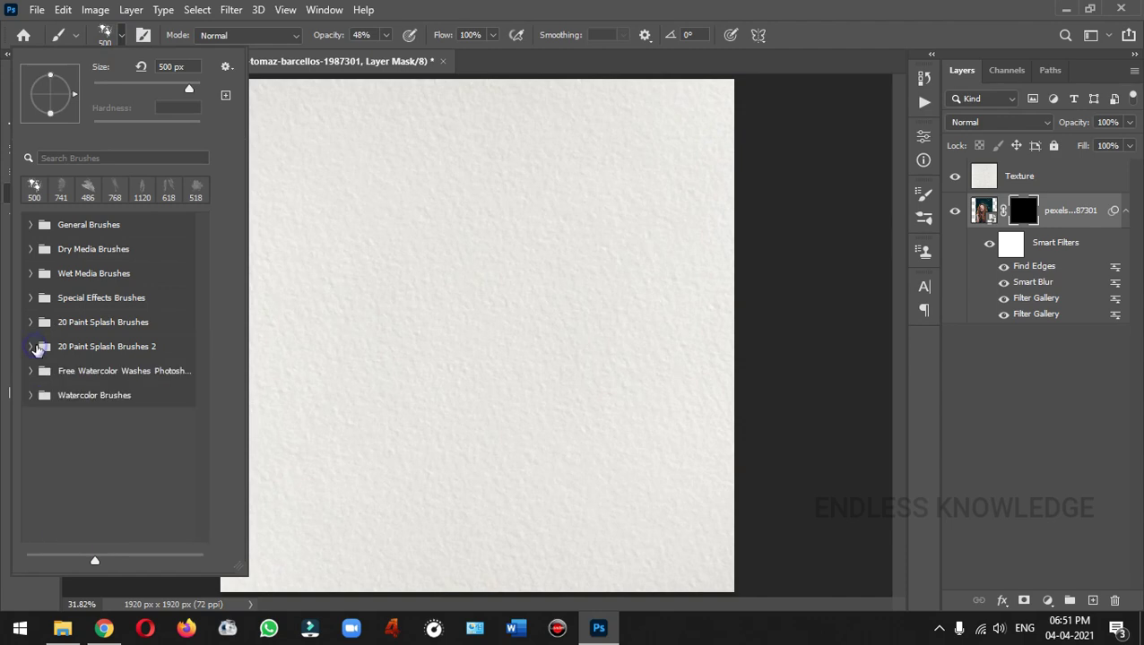
{"action": "left_click", "coordinate": [31, 395]}
{"action": "scroll", "coordinate": [127, 416], "scroll_direction": "down", "scroll_amount": 4}
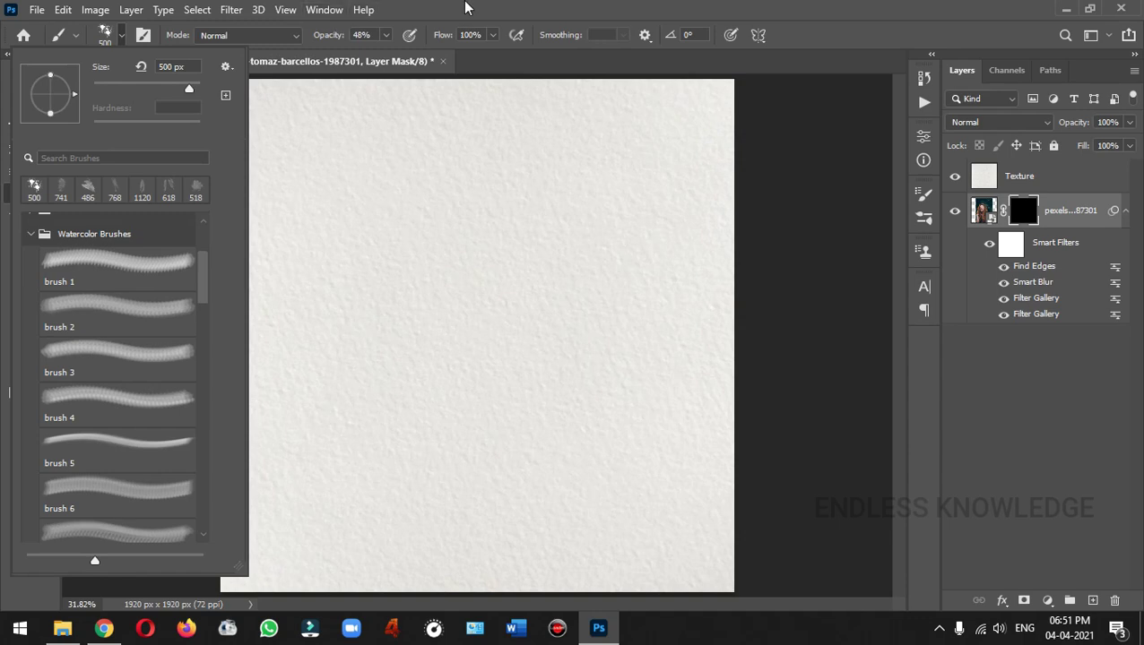
{"action": "left_click", "coordinate": [464, 12]}
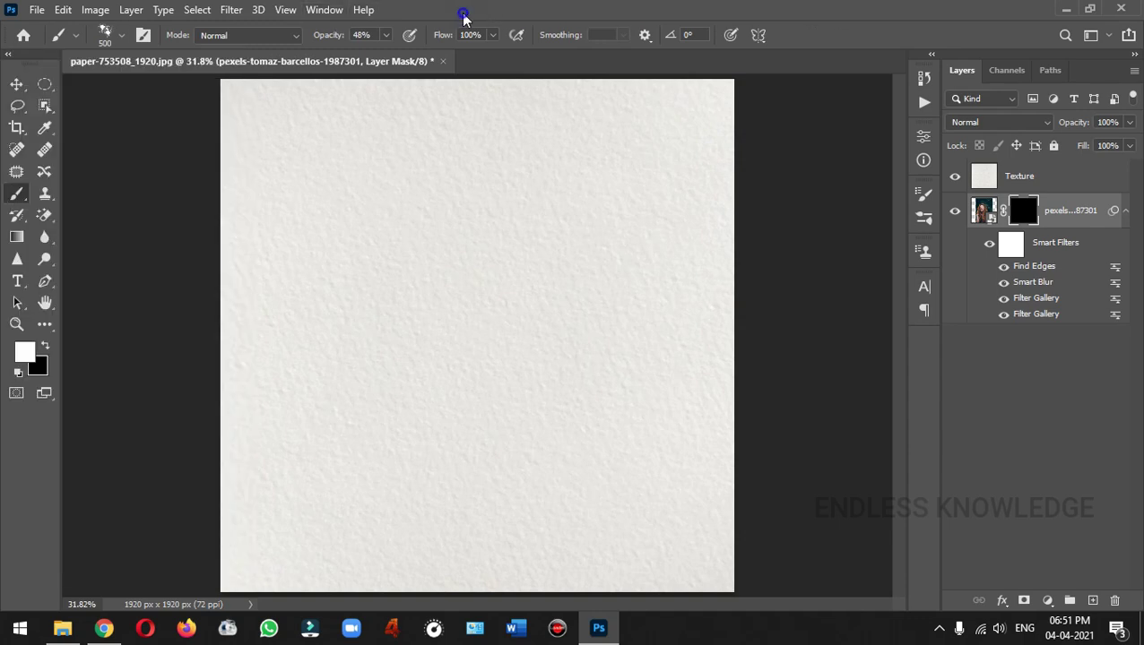
- Display the full brush library, collapse 20 Paint Splash Brushes, and select the Watercolor Brushes set with its 480 px brush
{"action": "left_click", "coordinate": [327, 11]}
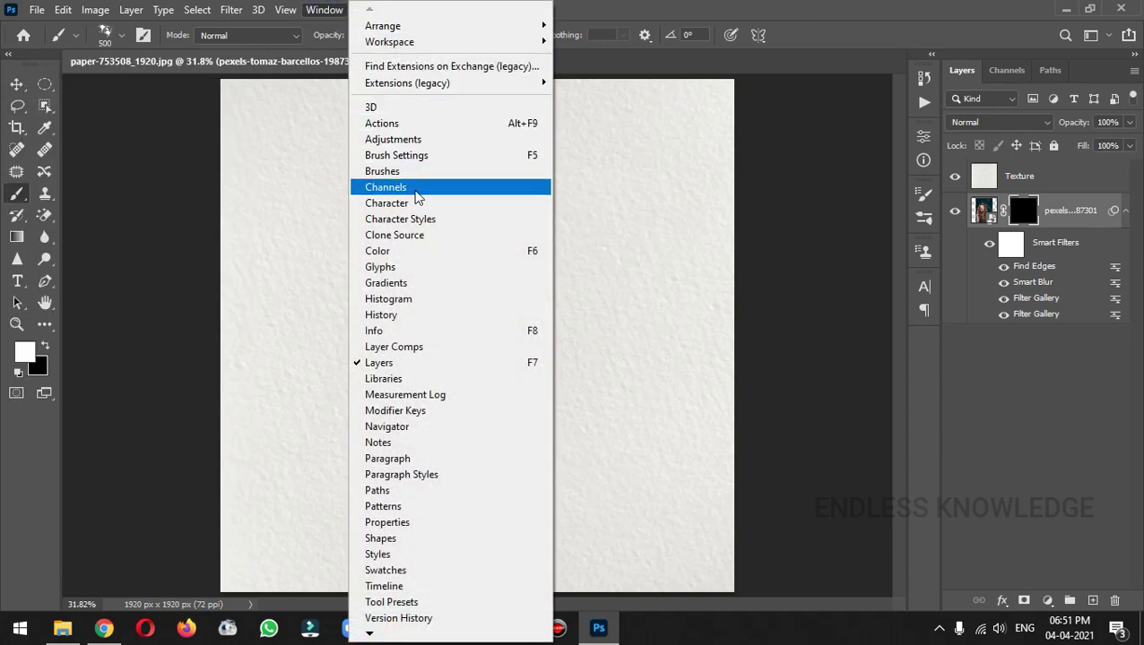
{"action": "left_click", "coordinate": [416, 171]}
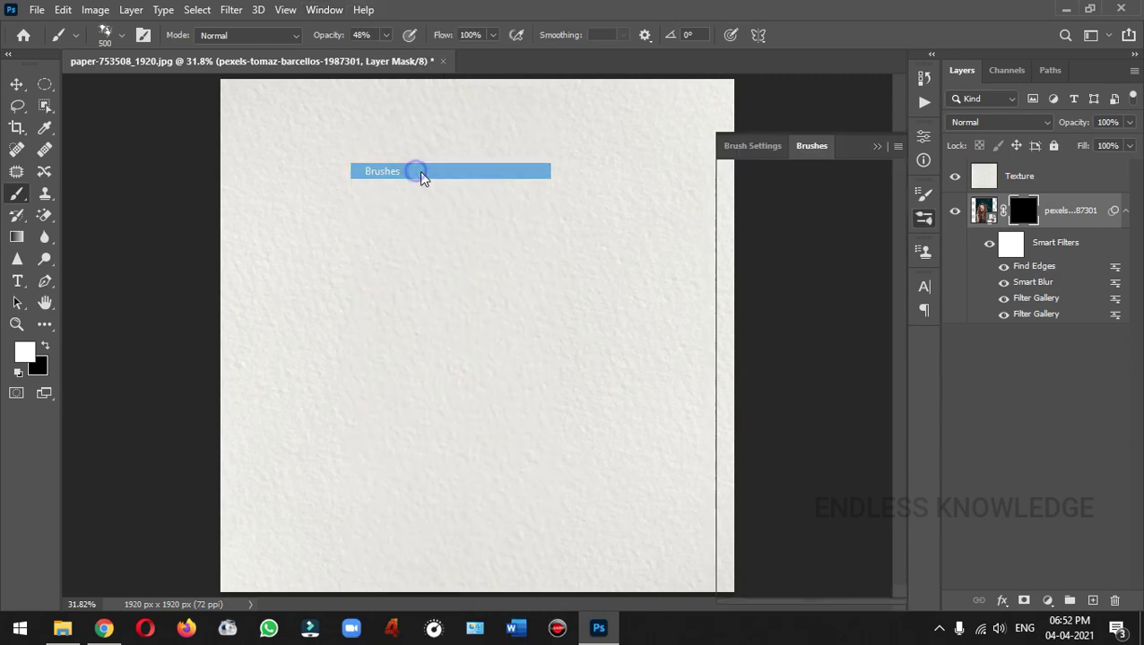
{"action": "left_click_drag", "start_coordinate": [899, 411], "coordinate": [898, 286]}
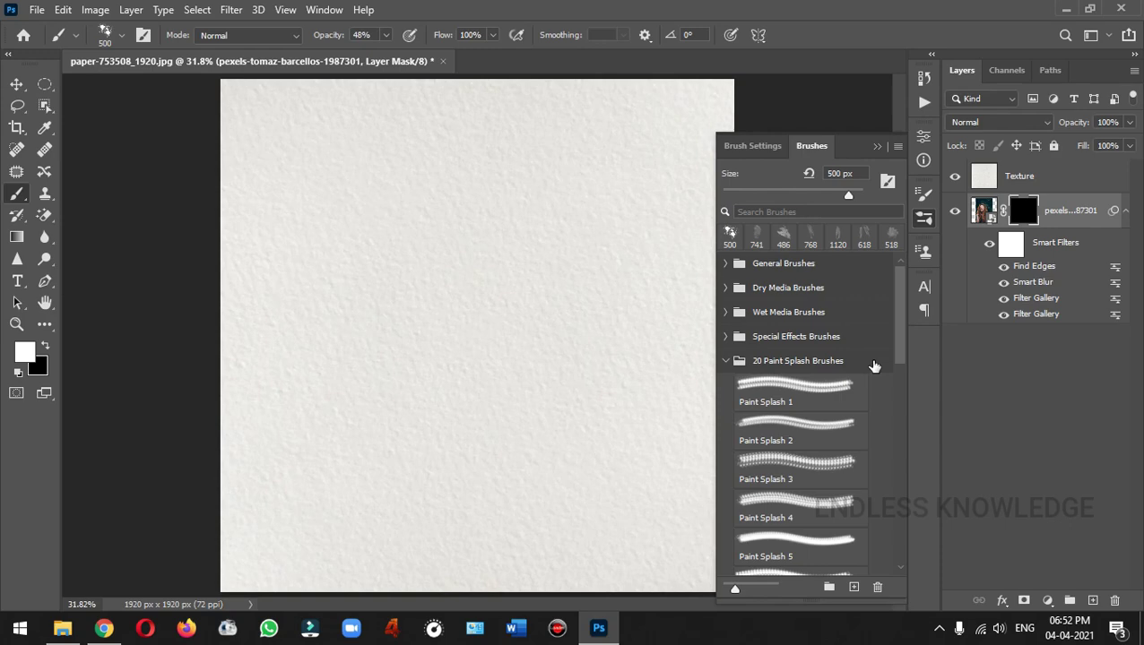
{"action": "left_click", "coordinate": [727, 363]}
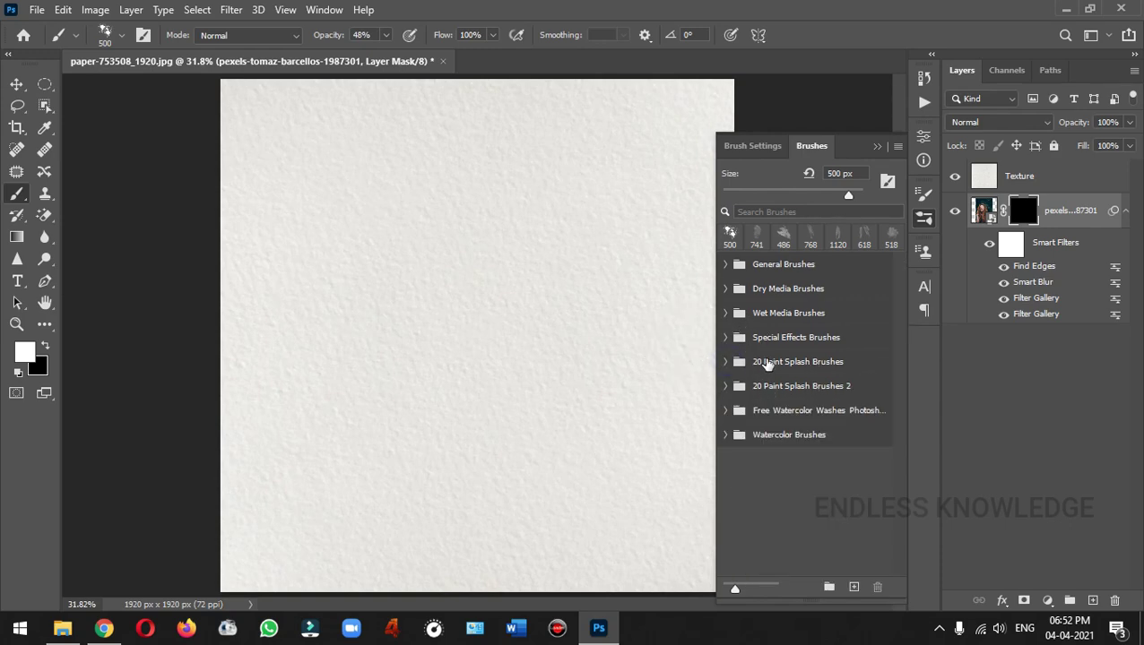
{"action": "left_click", "coordinate": [726, 435]}
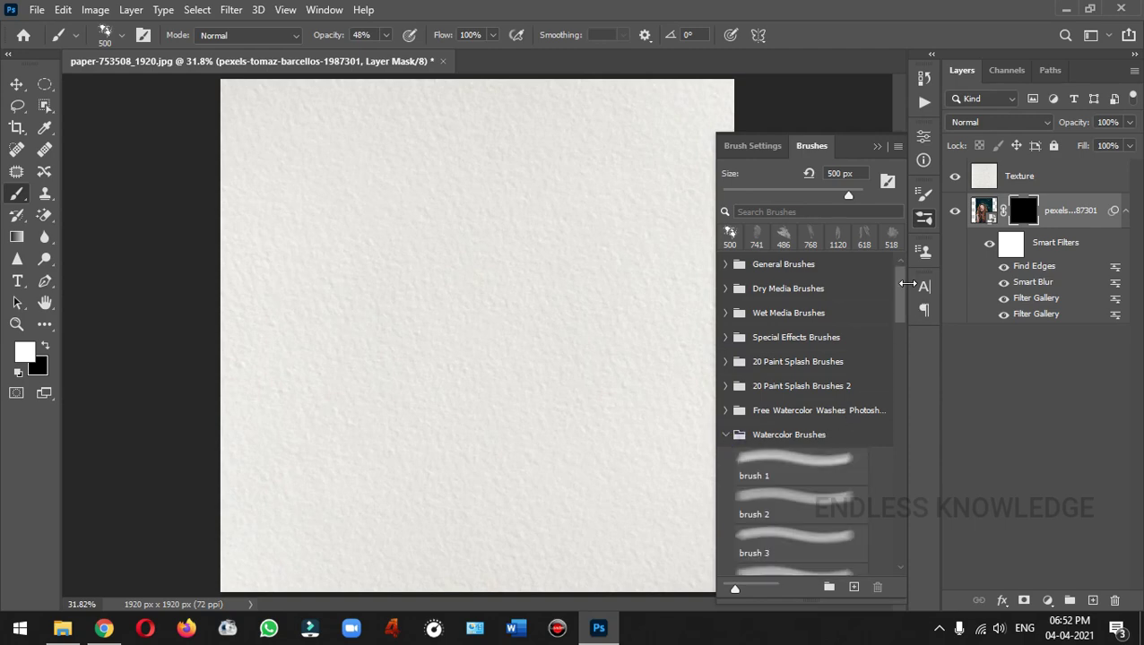
{"action": "mouse_move", "coordinate": [899, 286]}
{"action": "left_mouse_down"}
{"action": "mouse_move", "coordinate": [899, 333]}
{"action": "mouse_move", "coordinate": [895, 324]}
{"action": "left_mouse_up"}
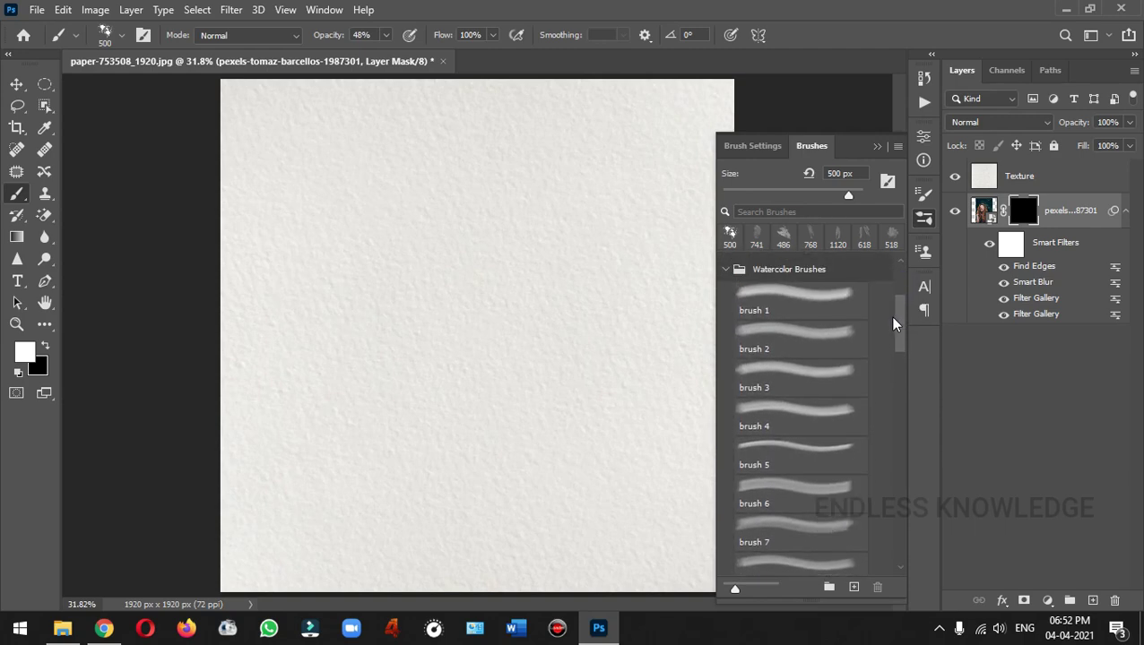
{"action": "left_click", "coordinate": [847, 271]}
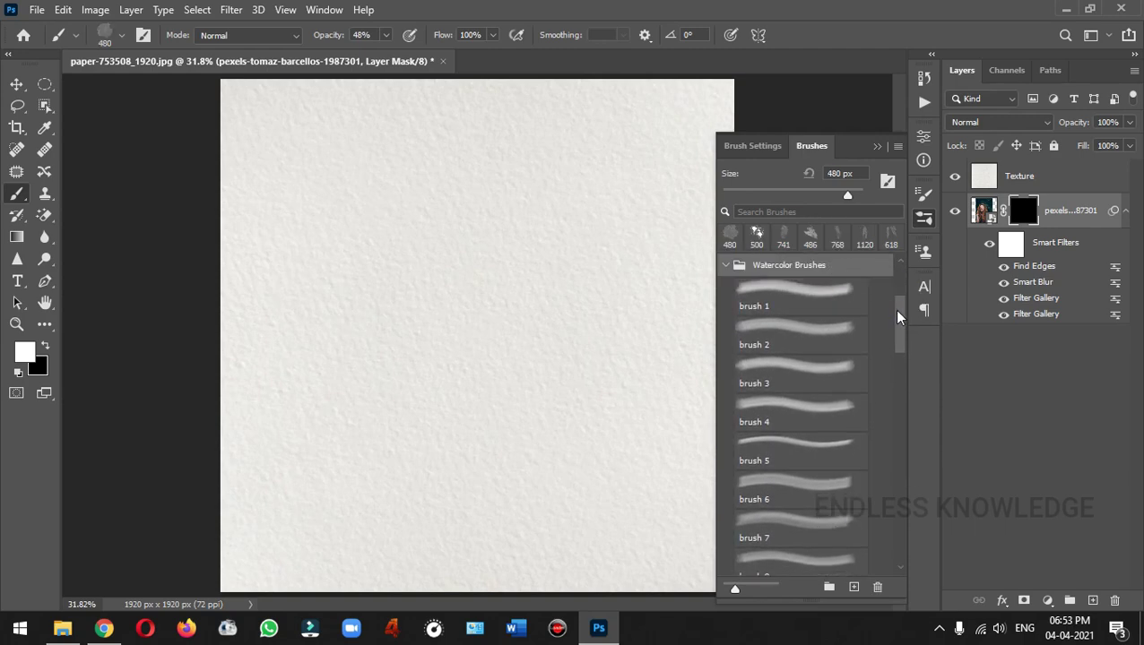
{"action": "mouse_move", "coordinate": [899, 318]}
{"action": "left_mouse_down"}
{"action": "mouse_move", "coordinate": [897, 498]}
{"action": "mouse_move", "coordinate": [899, 319]}
{"action": "left_mouse_up"}
{"action": "left_click_drag", "start_coordinate": [502, 296], "coordinate": [417, 276]}
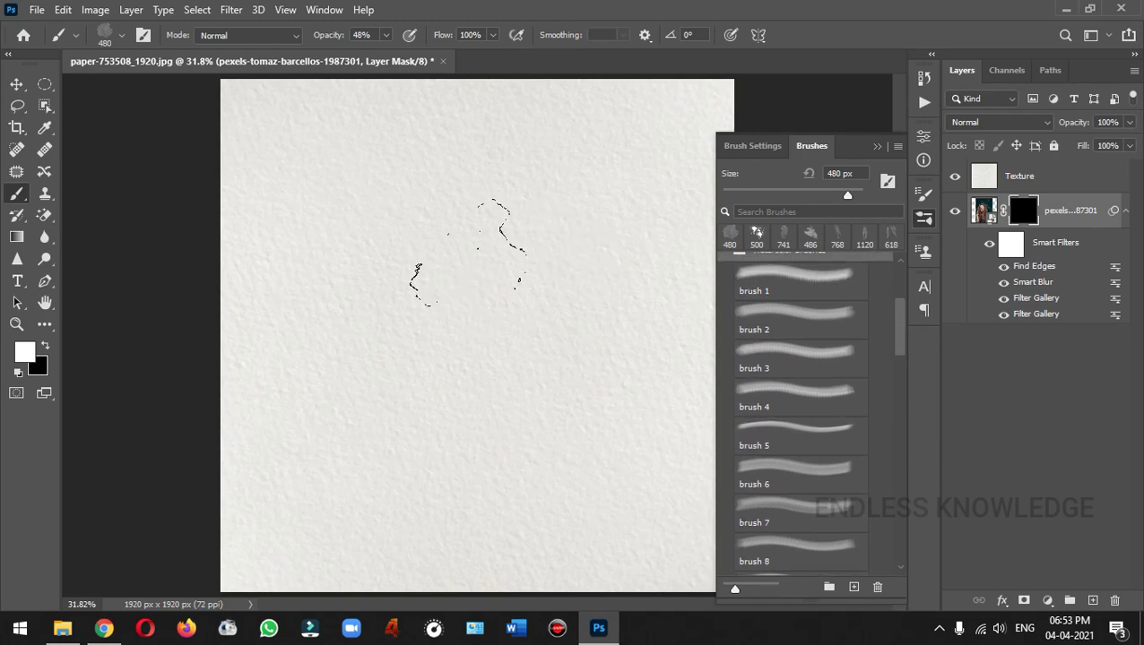